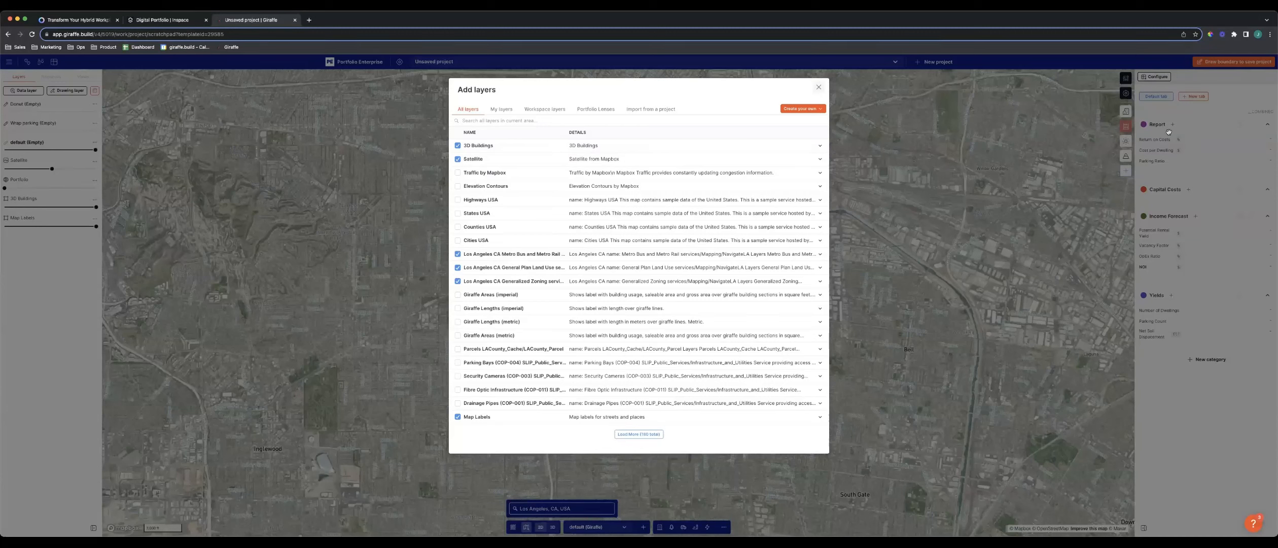
# Step: Add the Regrid Search app from the workspace's apps to the project
pyautogui.click(1145, 141)
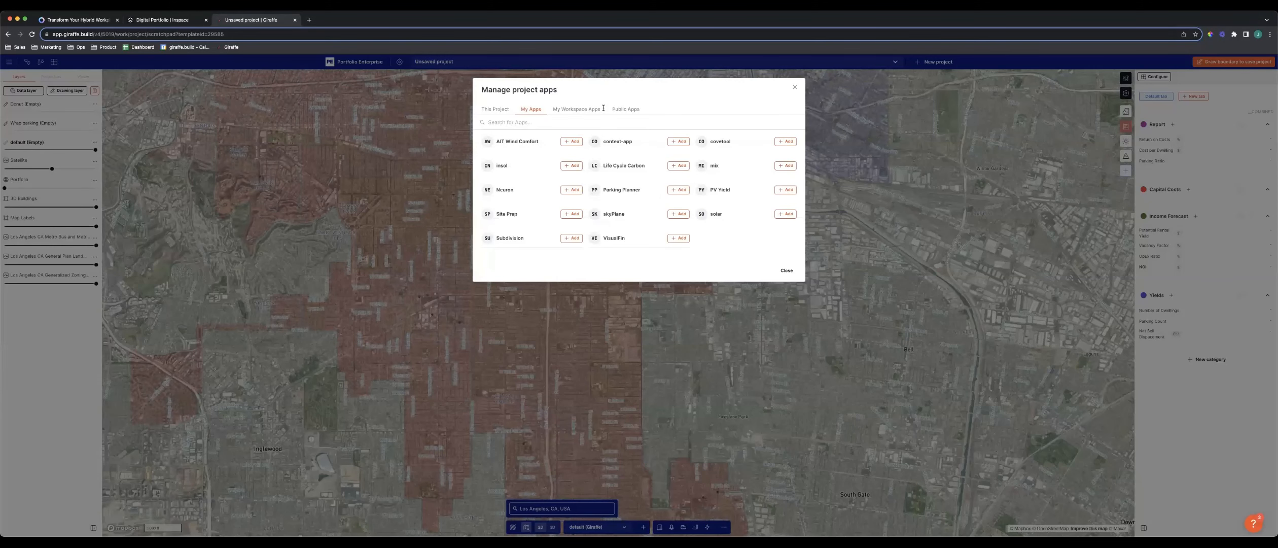
pyautogui.click(594, 109)
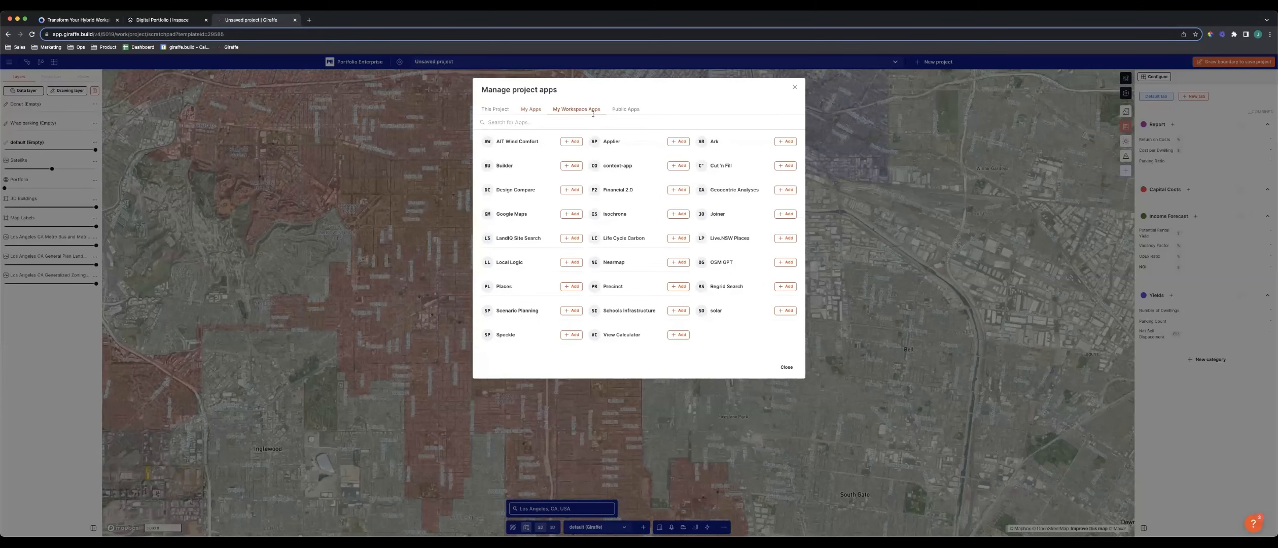
pyautogui.click(785, 286)
pyautogui.click(794, 89)
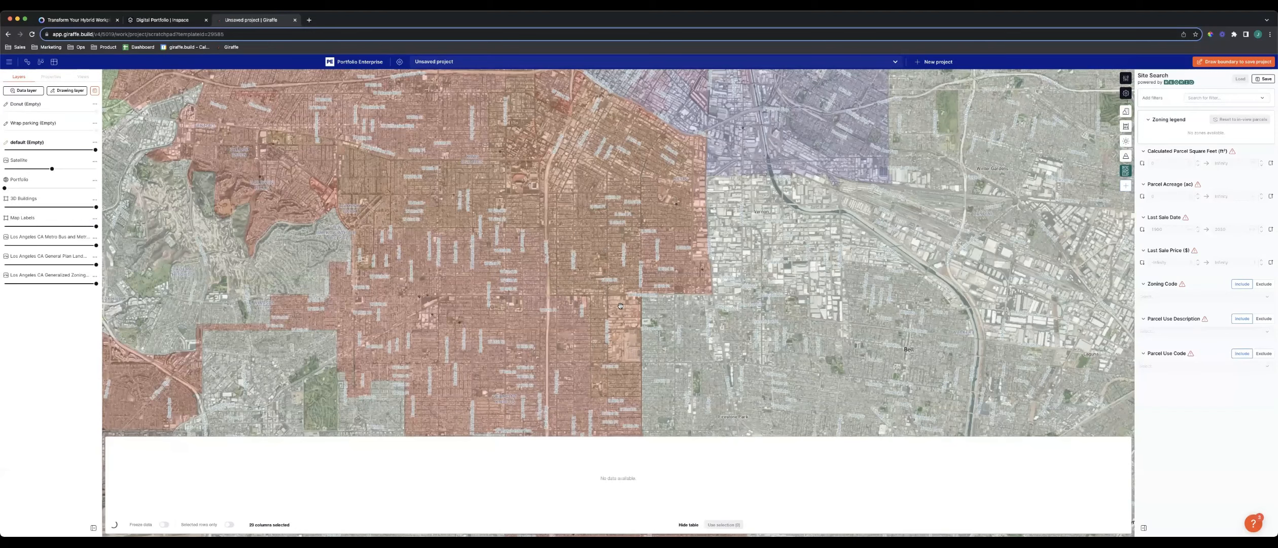
# Step: Filter the parcels around South Los Angeles to a minimum calculated parcel area of 250000 square feet
pyautogui.scroll(5, 616, 309)
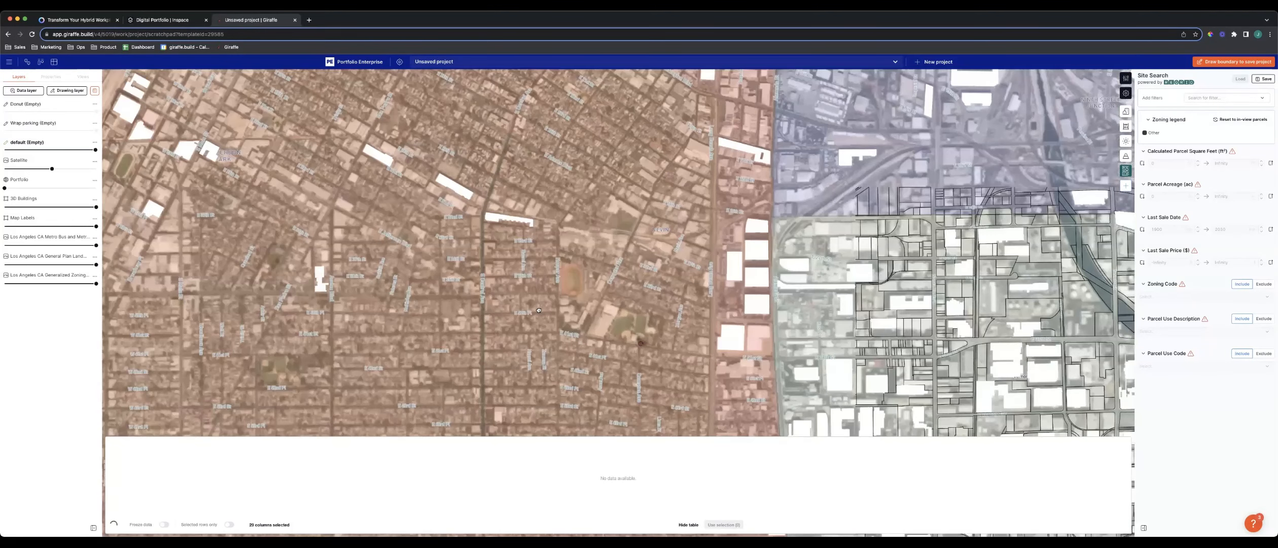
pyautogui.moveTo(457, 261); pyautogui.dragTo(571, 262)
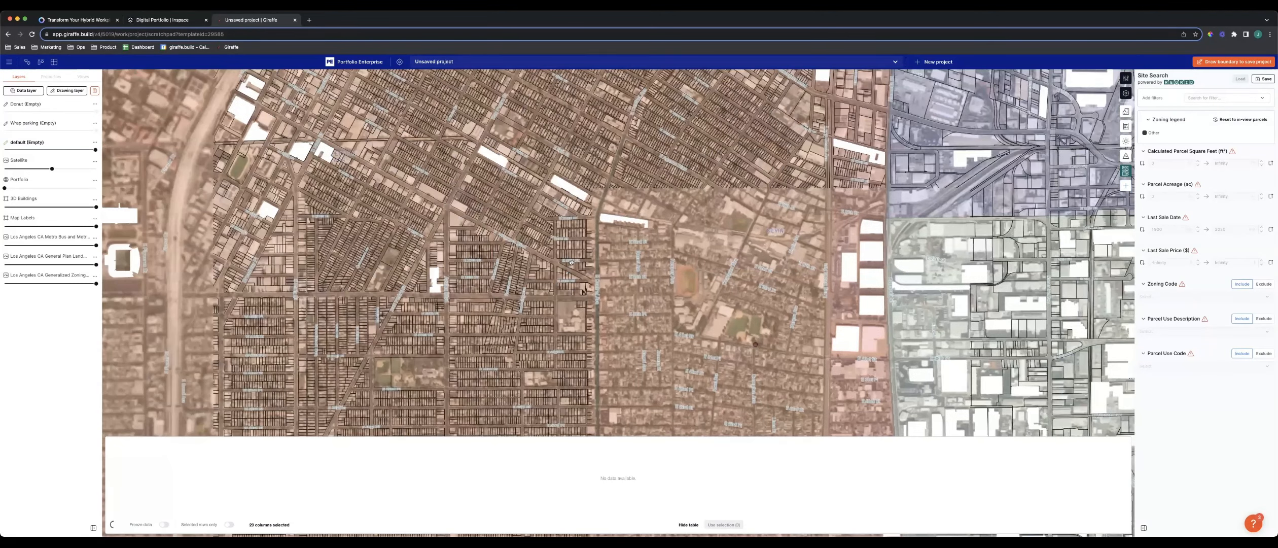
pyautogui.moveTo(527, 235); pyautogui.dragTo(557, 193)
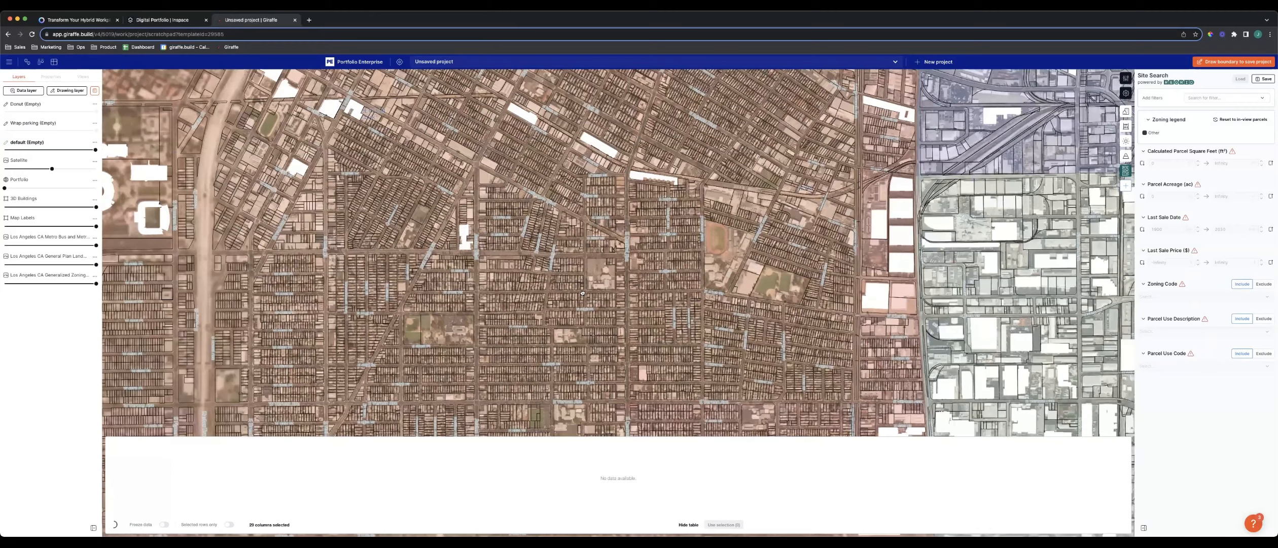
pyautogui.moveTo(421, 356); pyautogui.dragTo(584, 349)
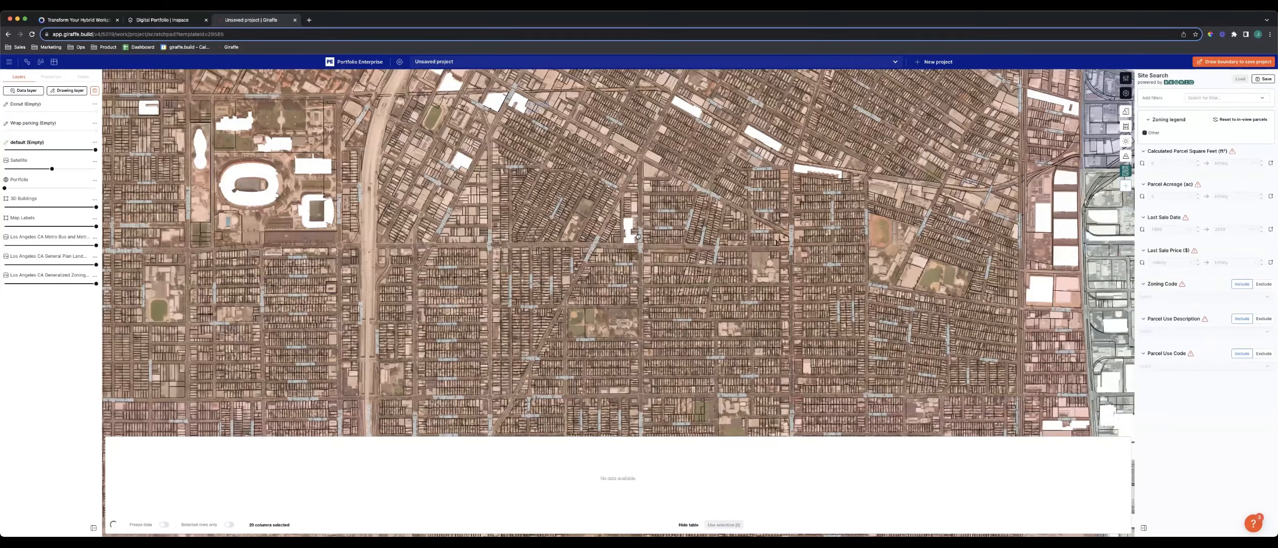
pyautogui.moveTo(640, 192); pyautogui.dragTo(639, 237)
pyautogui.moveTo(373, 219); pyautogui.dragTo(452, 137)
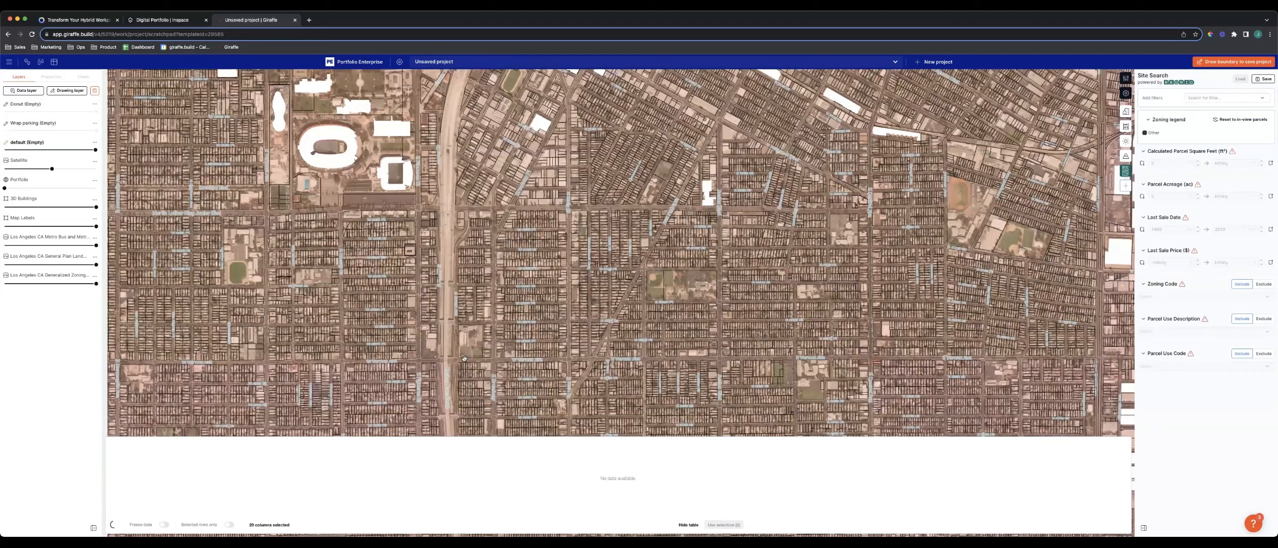
pyautogui.moveTo(429, 352); pyautogui.dragTo(457, 192)
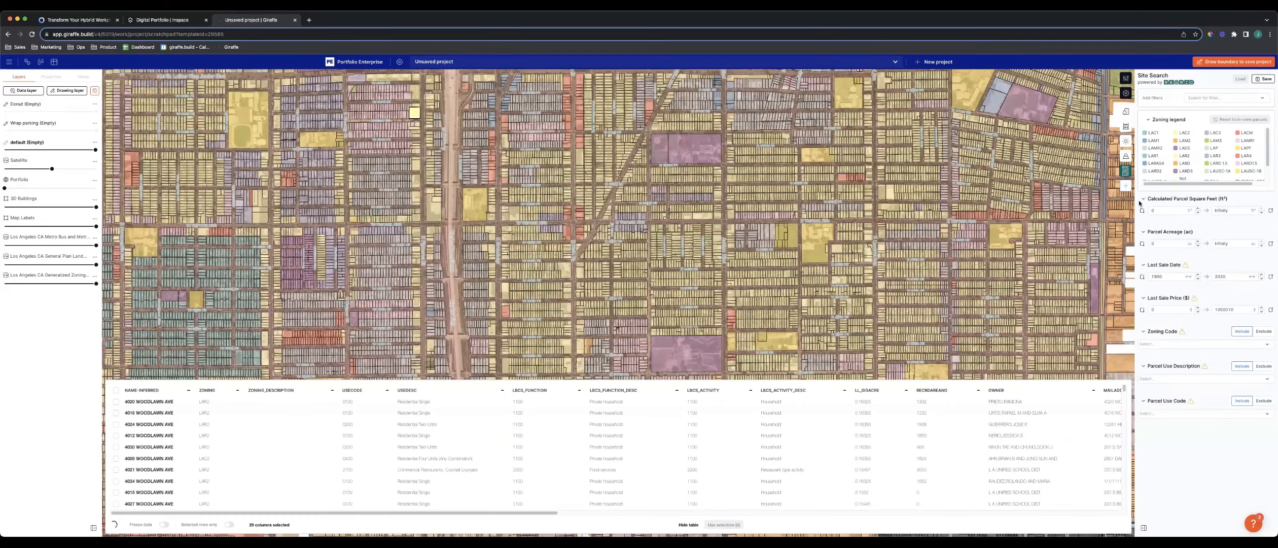
pyautogui.moveTo(1158, 210); pyautogui.dragTo(1141, 210)
pyautogui.write('2500')
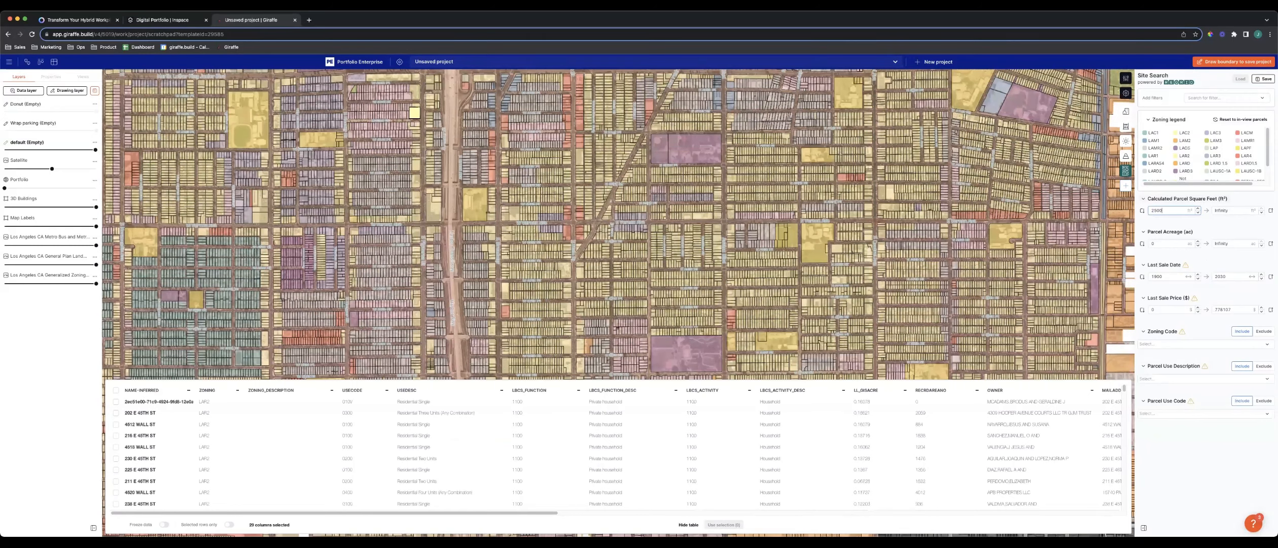
pyautogui.write('00')
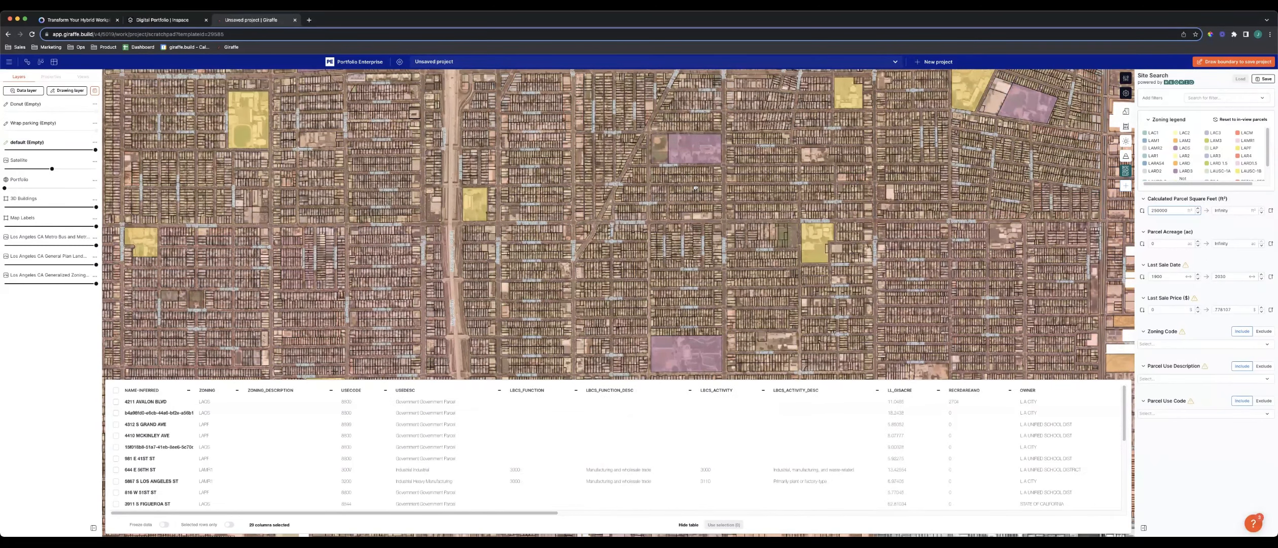
# Step: Find the large school parcel with the diagonal building wings among the filtered parcels and add it to the selection
pyautogui.moveTo(699, 203); pyautogui.dragTo(695, 187)
pyautogui.moveTo(855, 227); pyautogui.dragTo(844, 149)
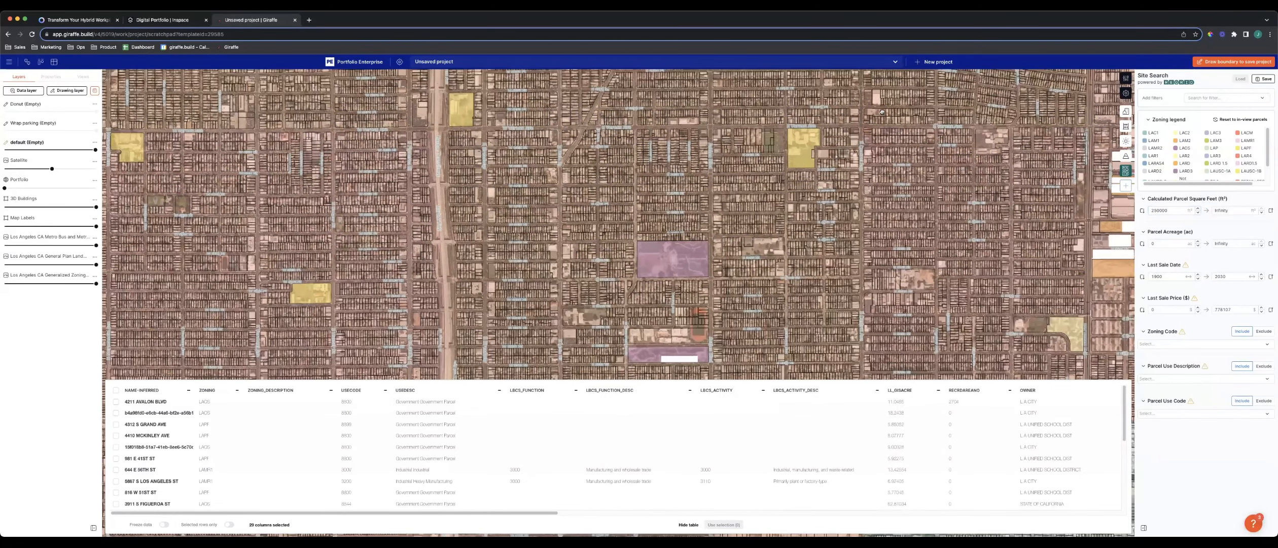
pyautogui.moveTo(658, 122); pyautogui.dragTo(810, 85)
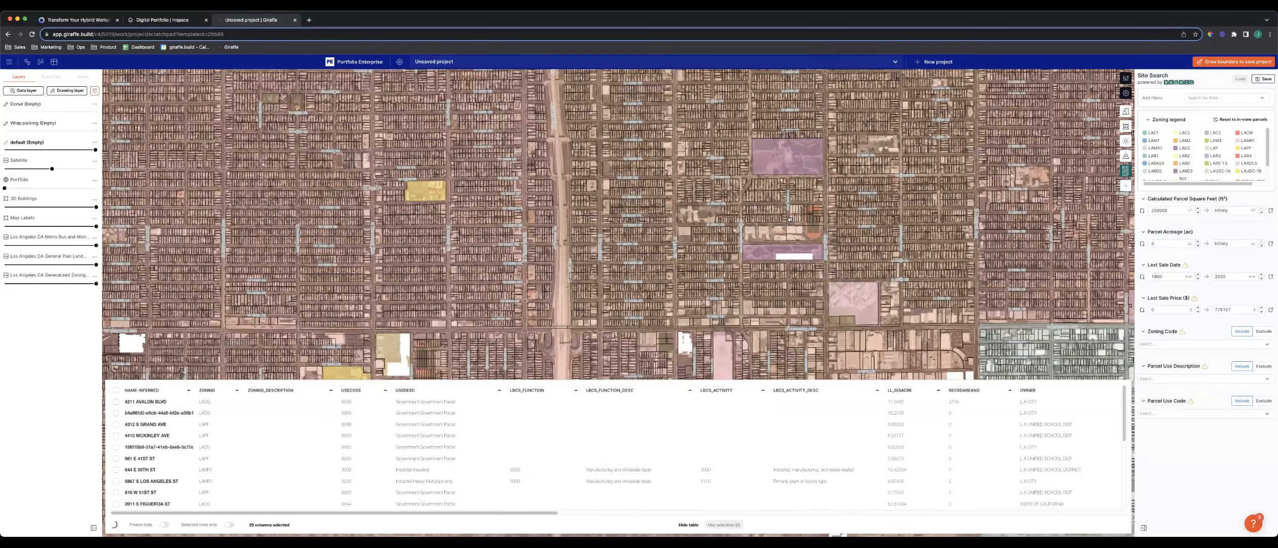
pyautogui.moveTo(890, 294); pyautogui.dragTo(883, 194)
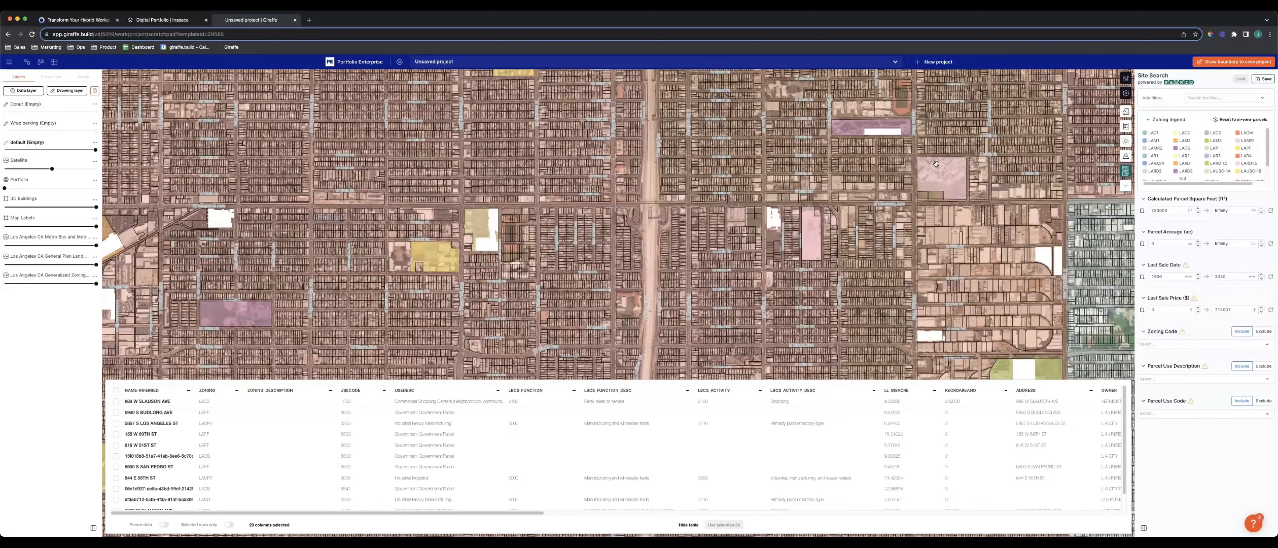
pyautogui.scroll(5, 832, 195)
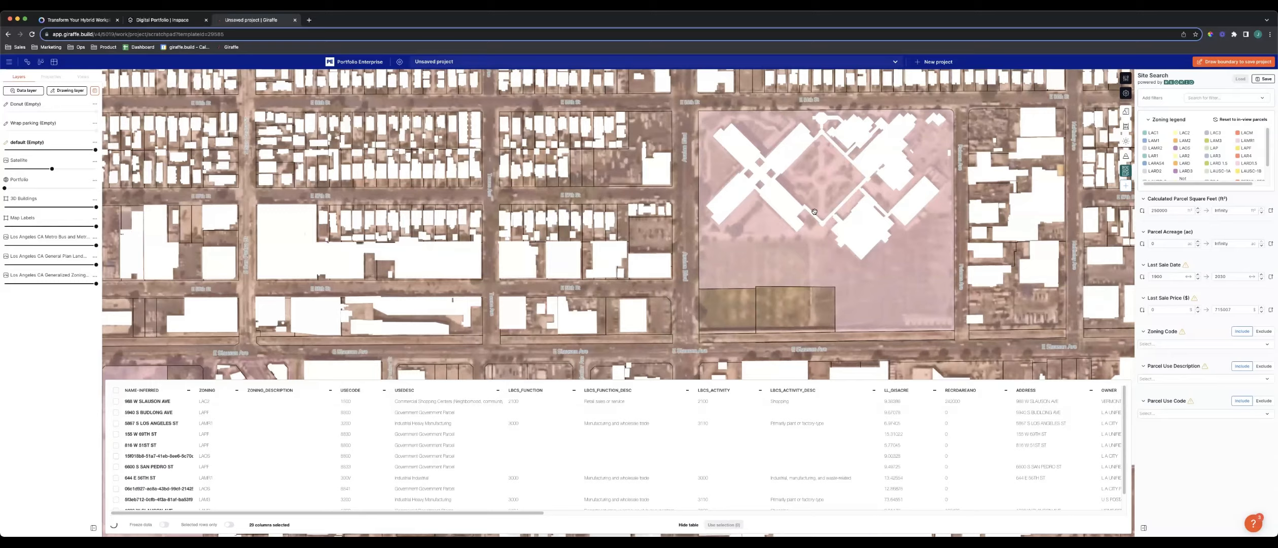
pyautogui.moveTo(814, 212); pyautogui.dragTo(852, 267, button='right')
pyautogui.moveTo(852, 268); pyautogui.dragTo(687, 262)
pyautogui.click(594, 198)
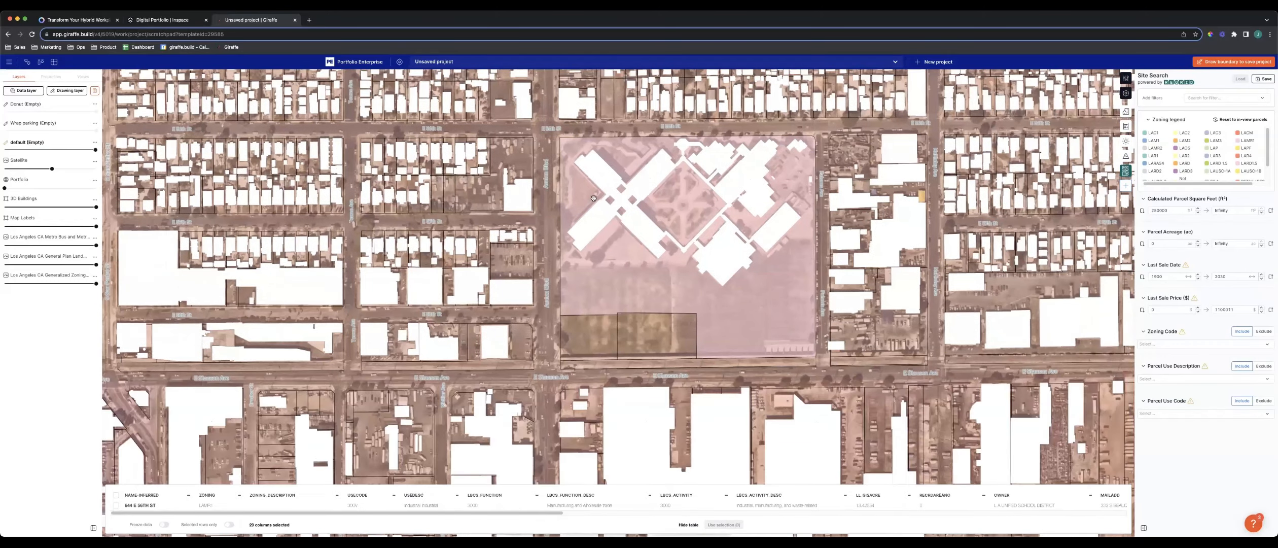
pyautogui.click(764, 285)
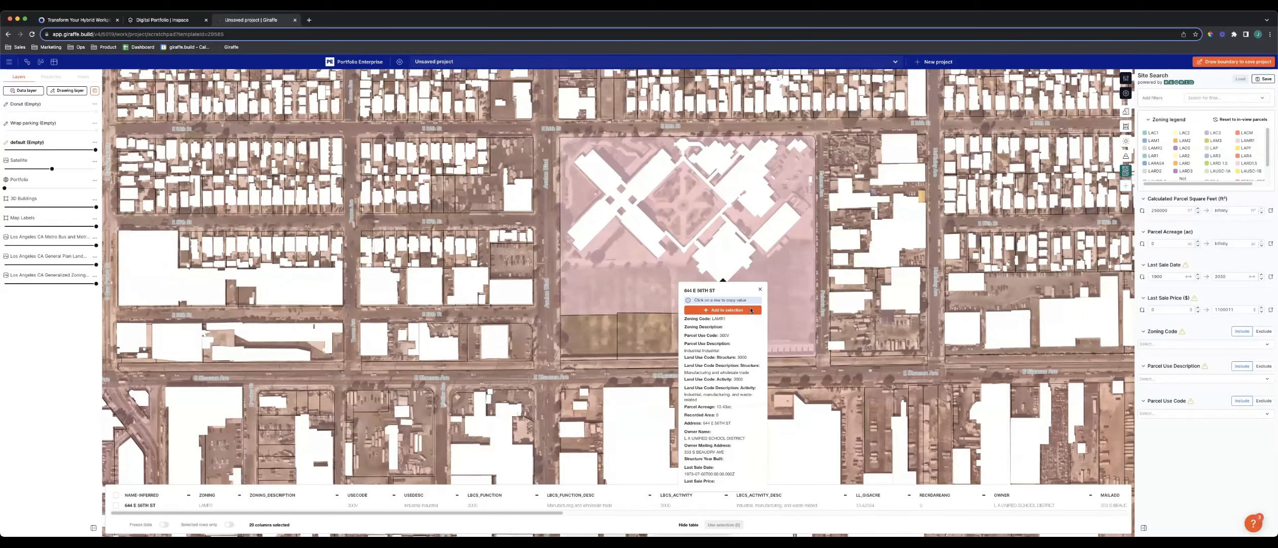
pyautogui.click(751, 309)
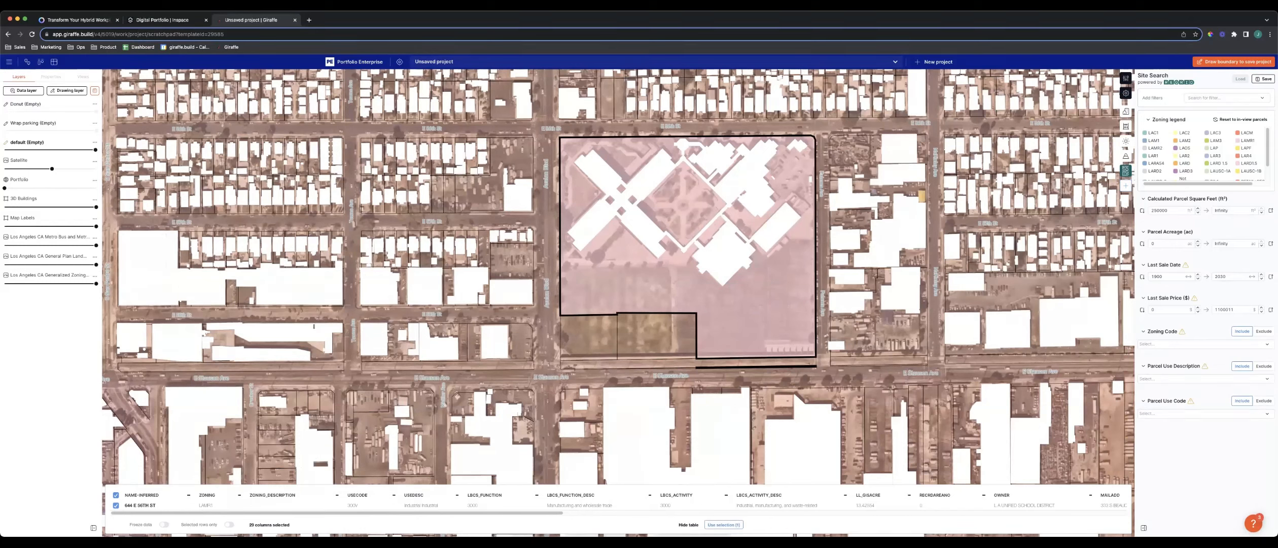
# Step: Create a new project named "Design Optioneering" from the selected parcel and open it
pyautogui.click(726, 523)
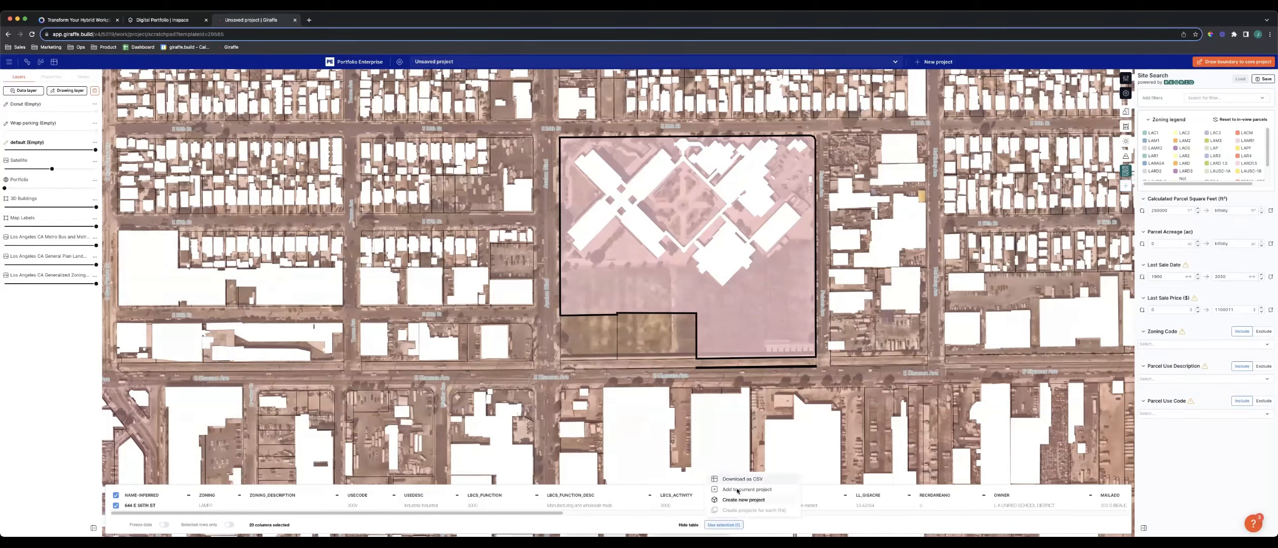
pyautogui.click(773, 495)
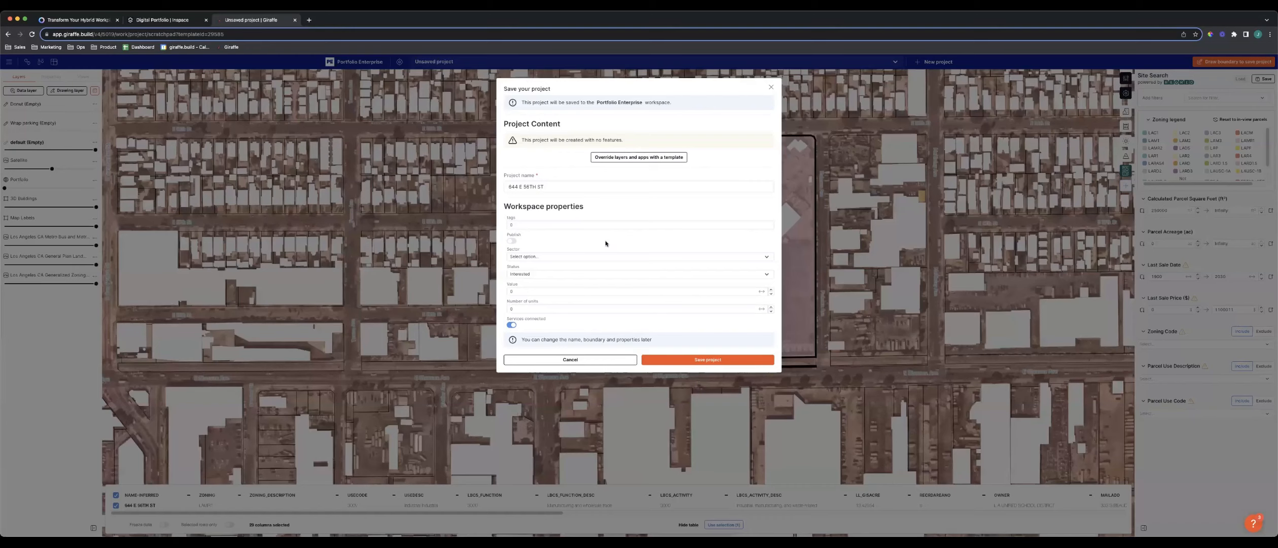
pyautogui.moveTo(567, 191); pyautogui.dragTo(340, 174)
pyautogui.write('D')
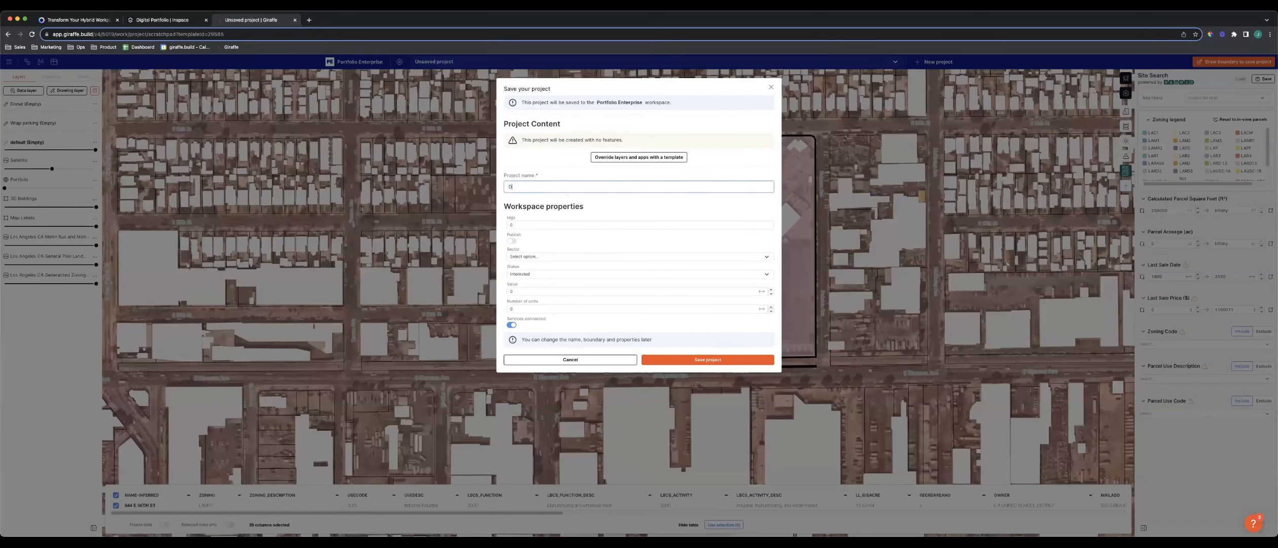
pyautogui.write('esign Optioneering')
pyautogui.click(714, 358)
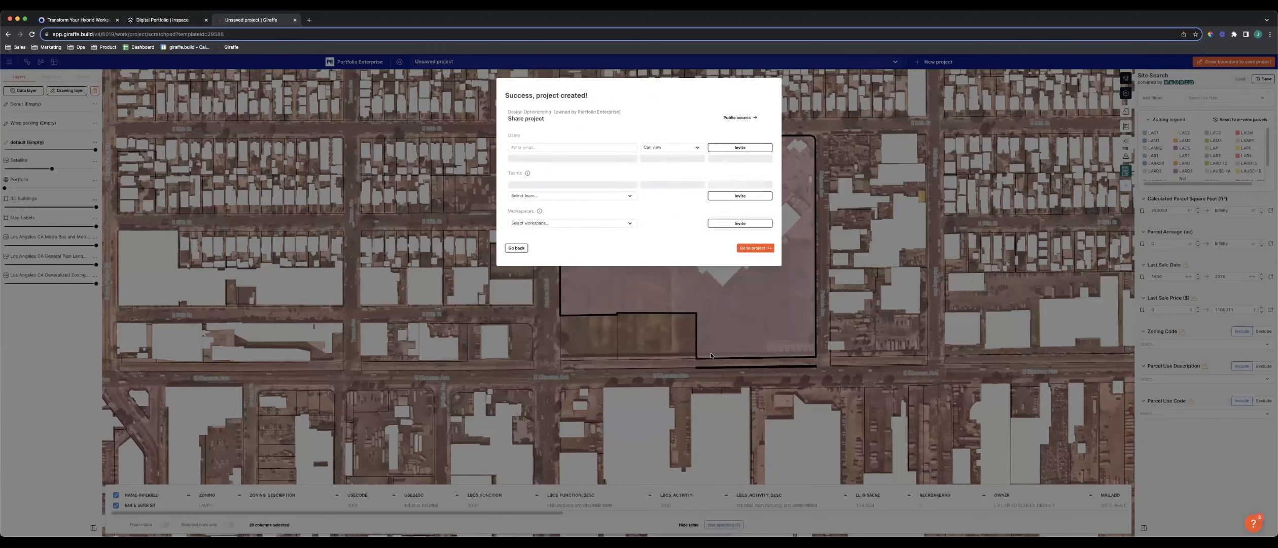
pyautogui.click(751, 242)
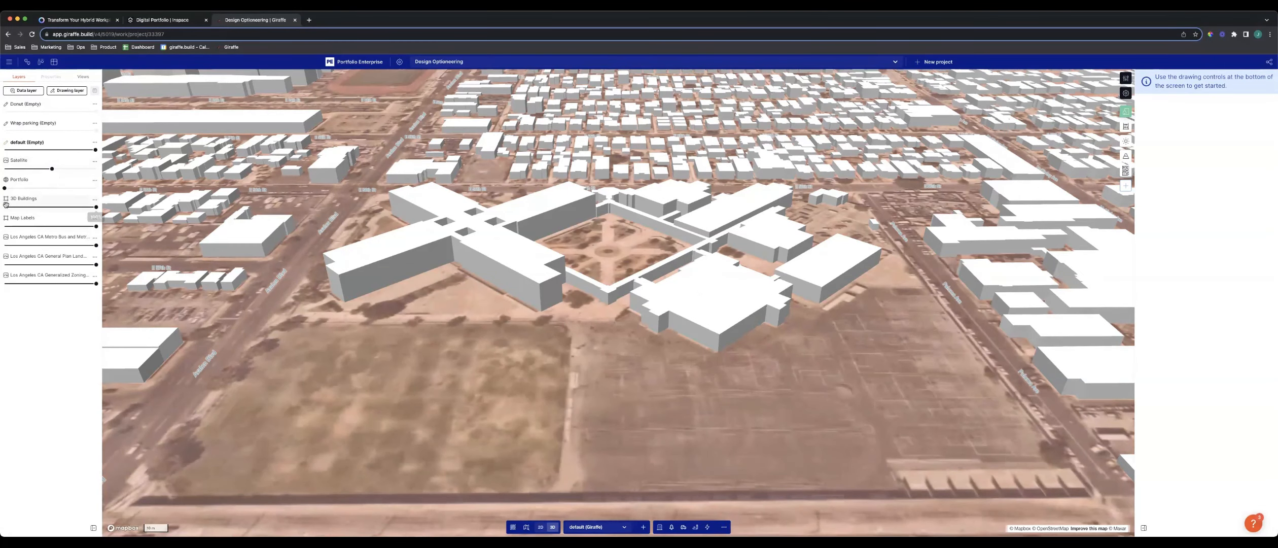
# Step: Fade out the 3D Buildings layer completely and draw an L-shaped Apartments building in the site's southeast corner, with legs about 230 ft and 135 ft long
pyautogui.moveTo(96, 207); pyautogui.dragTo(5, 207)
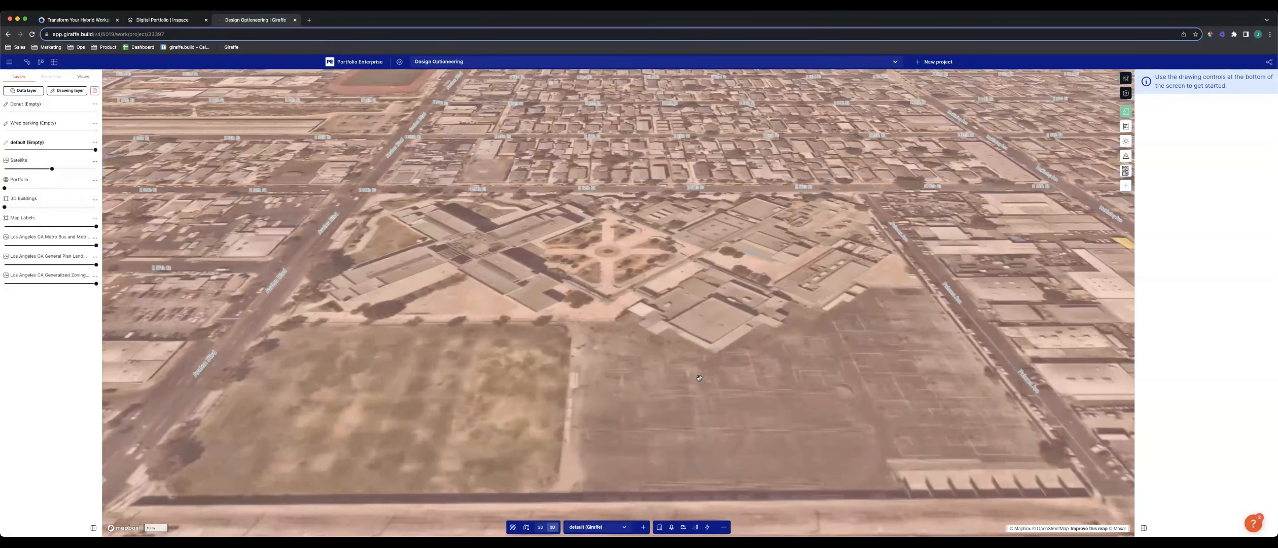
pyautogui.scroll(-3, 698, 378)
pyautogui.click(707, 526)
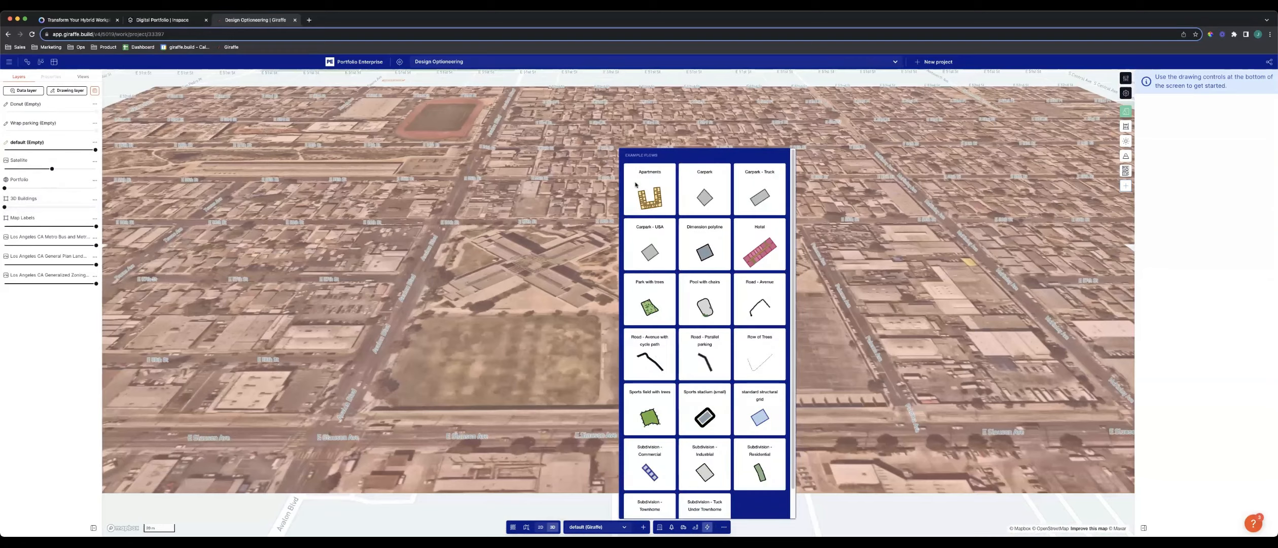
pyautogui.click(636, 186)
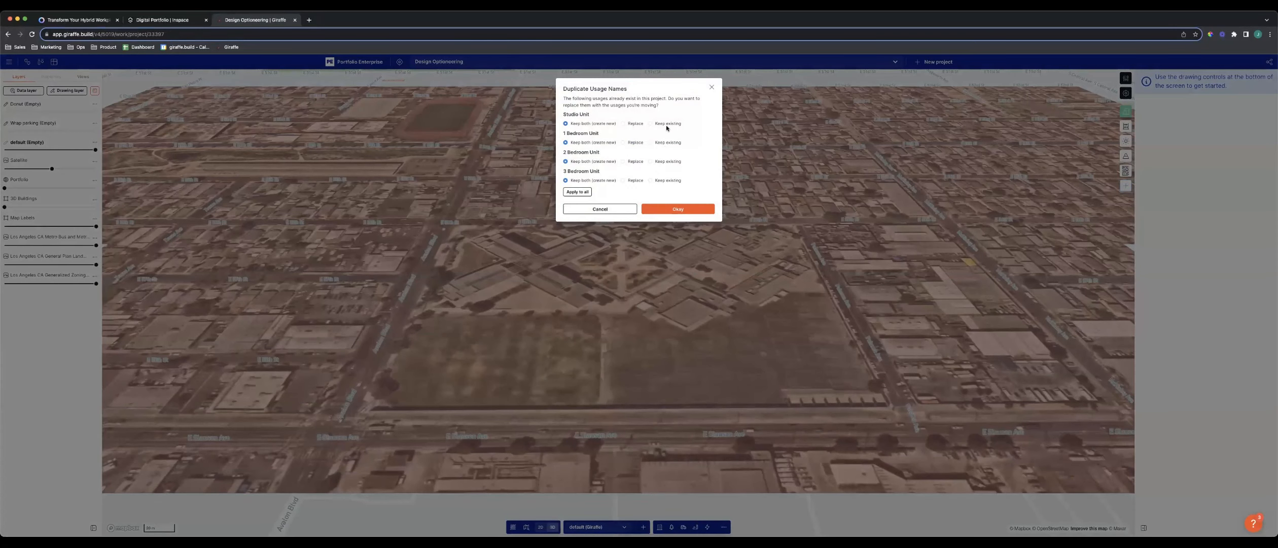
pyautogui.click(677, 209)
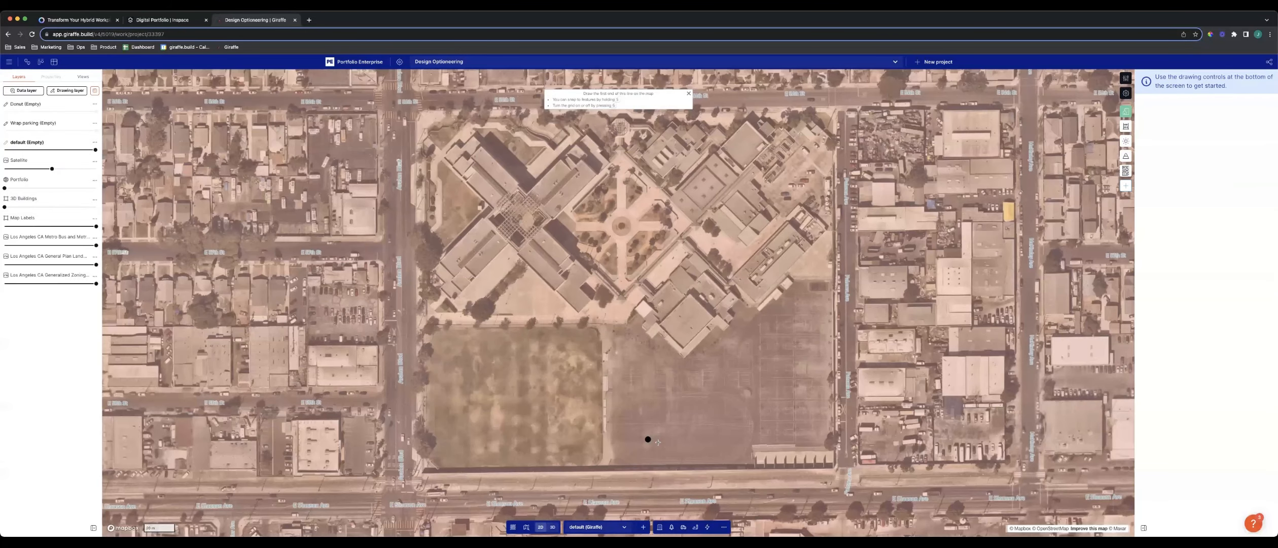
pyautogui.click(811, 438)
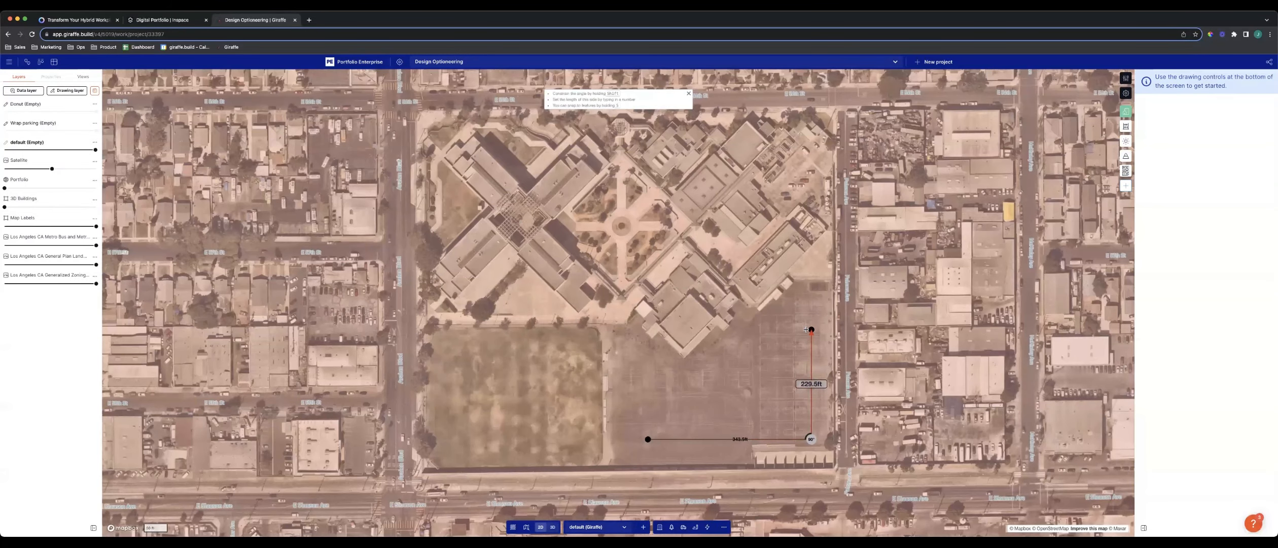
pyautogui.doubleClick(811, 329)
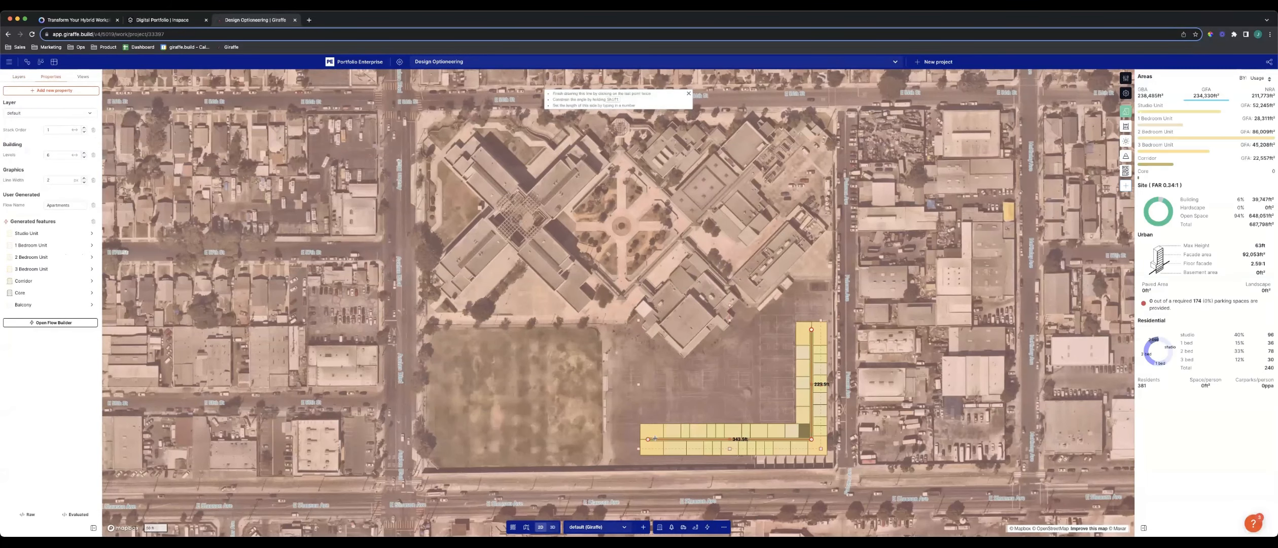
pyautogui.moveTo(654, 438)
pyautogui.mouseDown()
pyautogui.moveTo(763, 439)
pyautogui.moveTo(748, 439)
pyautogui.mouseUp()
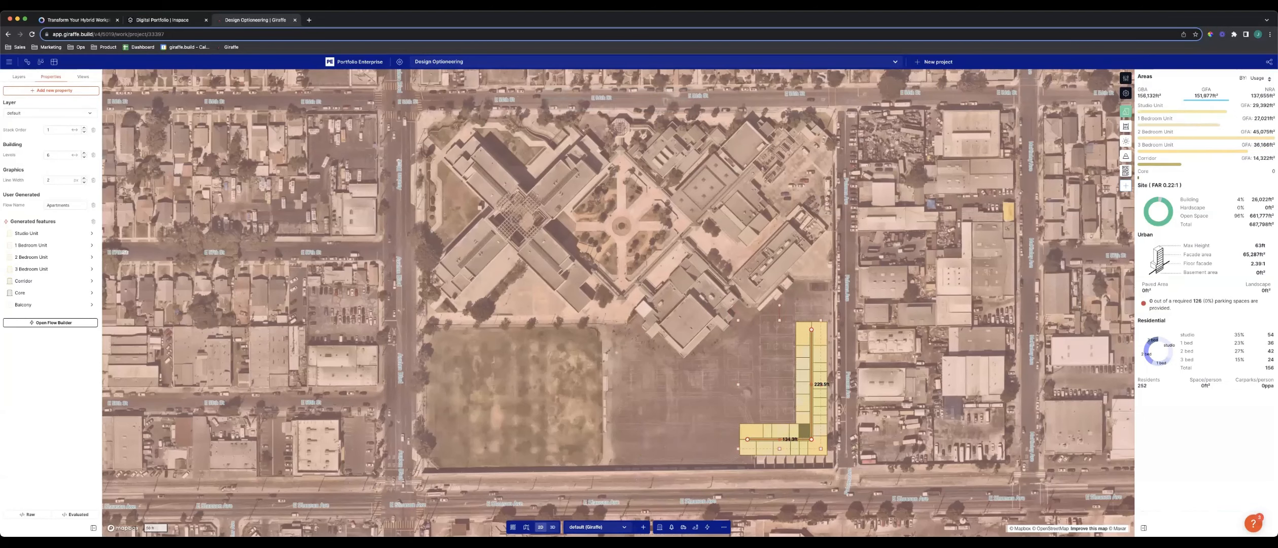
# Step: Draw a rectangular Carpark - USA west of the apartments and reduce its depth, making it about 217 by 113 ft
pyautogui.click(706, 527)
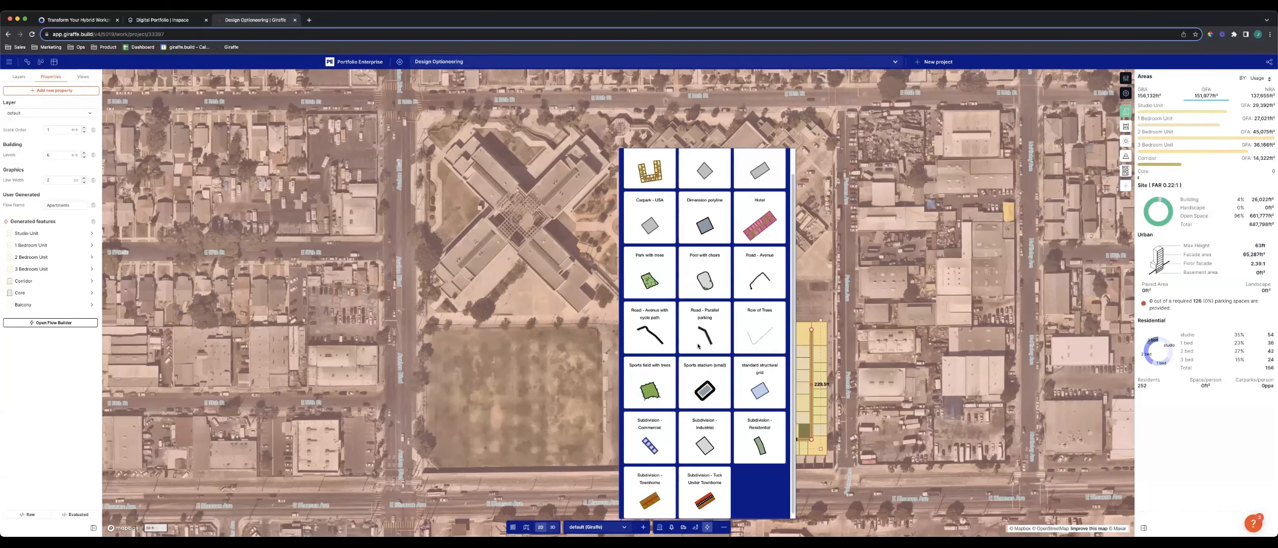
pyautogui.click(642, 216)
pyautogui.click(628, 366)
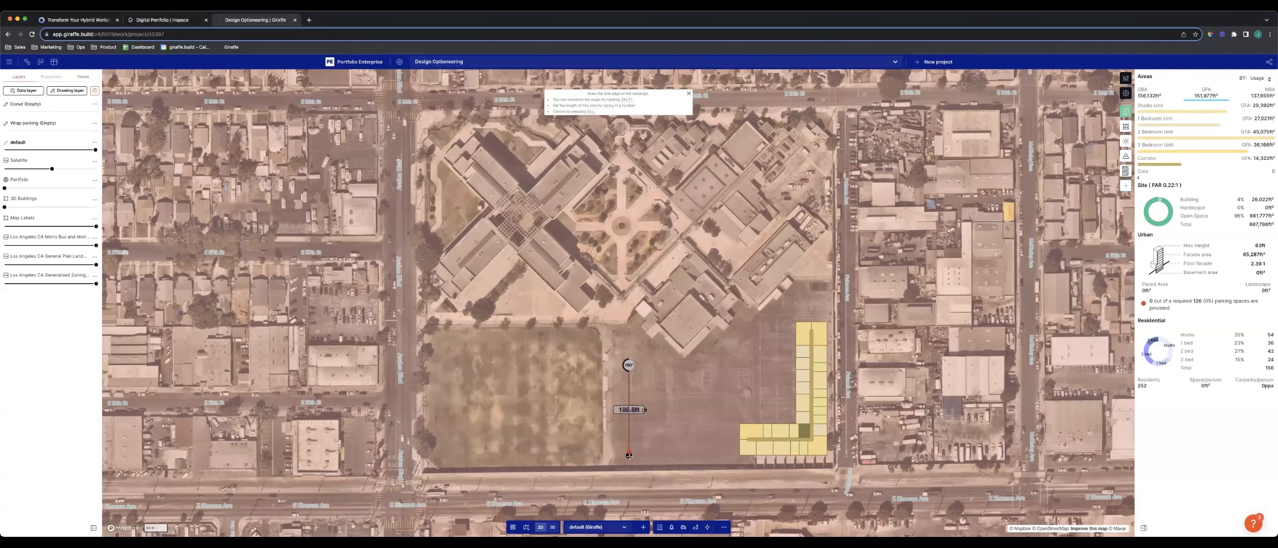
pyautogui.click(629, 455)
pyautogui.click(730, 391)
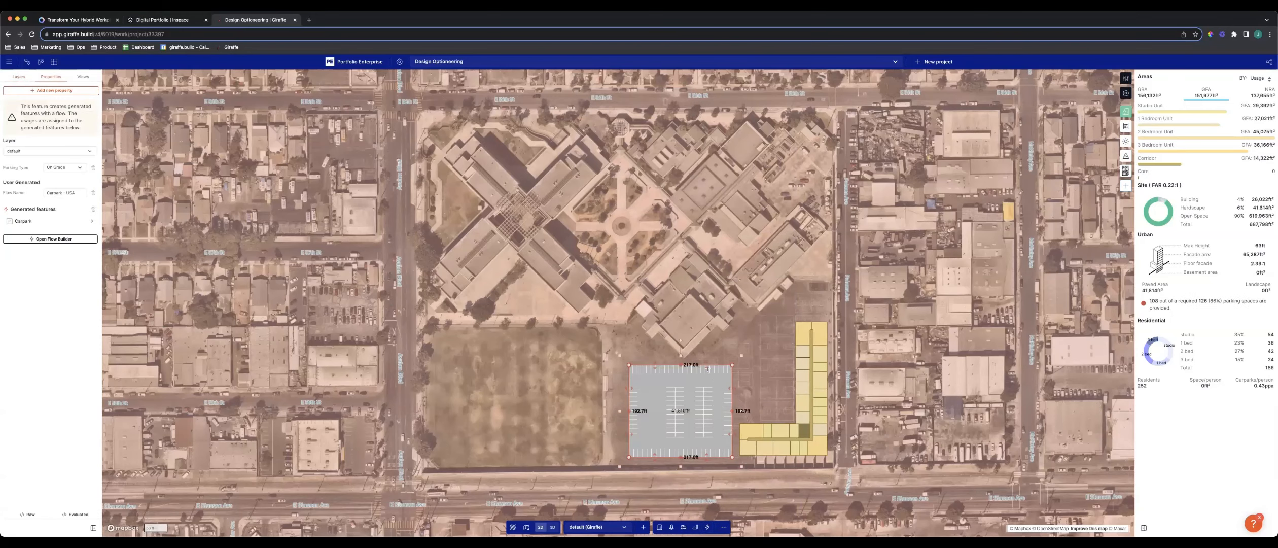
pyautogui.moveTo(707, 368); pyautogui.dragTo(696, 409)
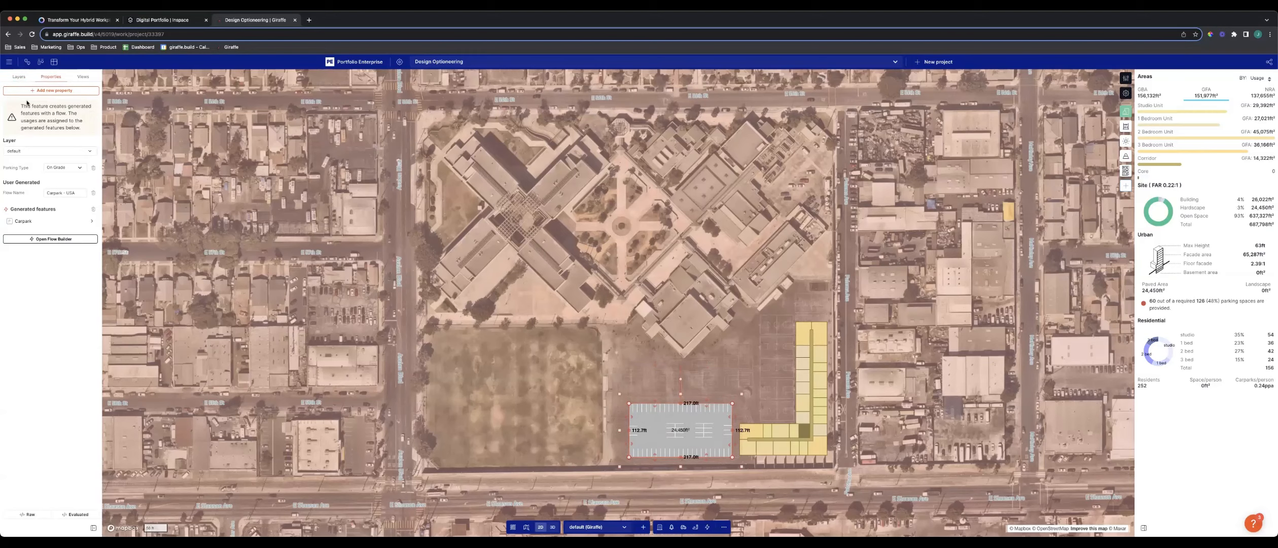
# Step: Set the carpark's parking type to Multi Deck for both the flow and its generated Carpark feature, with 3 levels
pyautogui.click(63, 169)
pyautogui.click(61, 180)
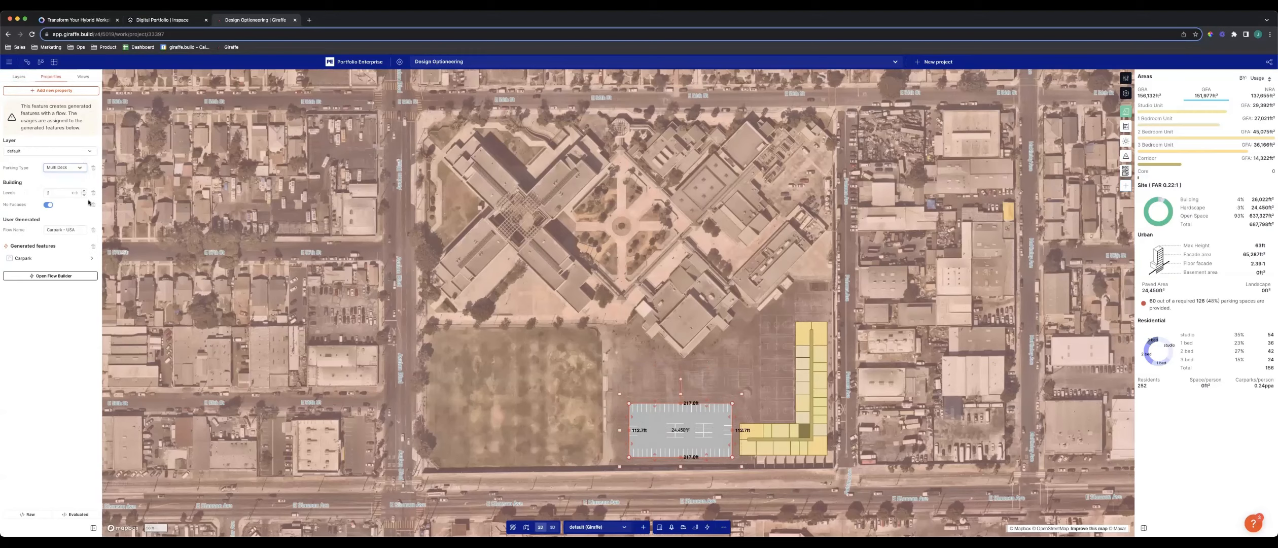
pyautogui.moveTo(538, 417); pyautogui.dragTo(533, 364, button='right')
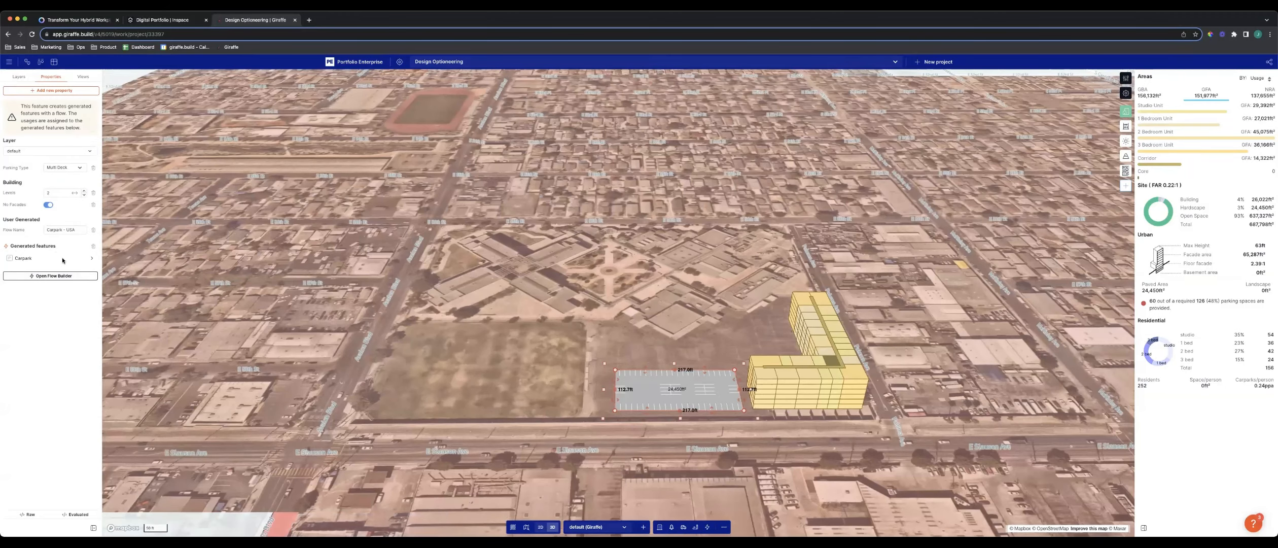
pyautogui.click(61, 258)
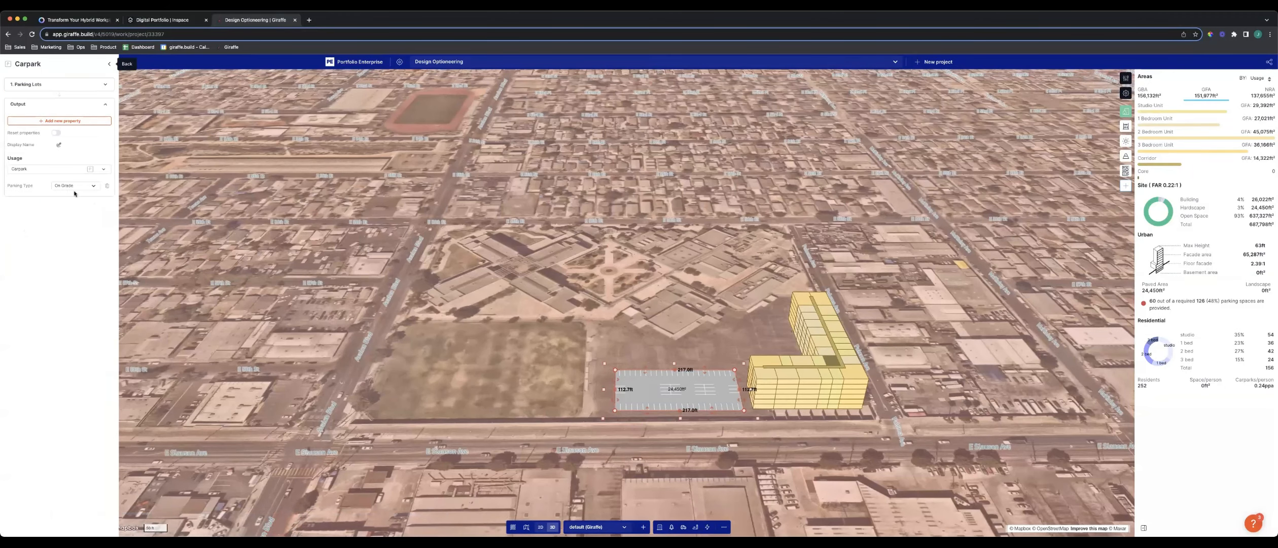
pyautogui.click(75, 186)
pyautogui.click(71, 193)
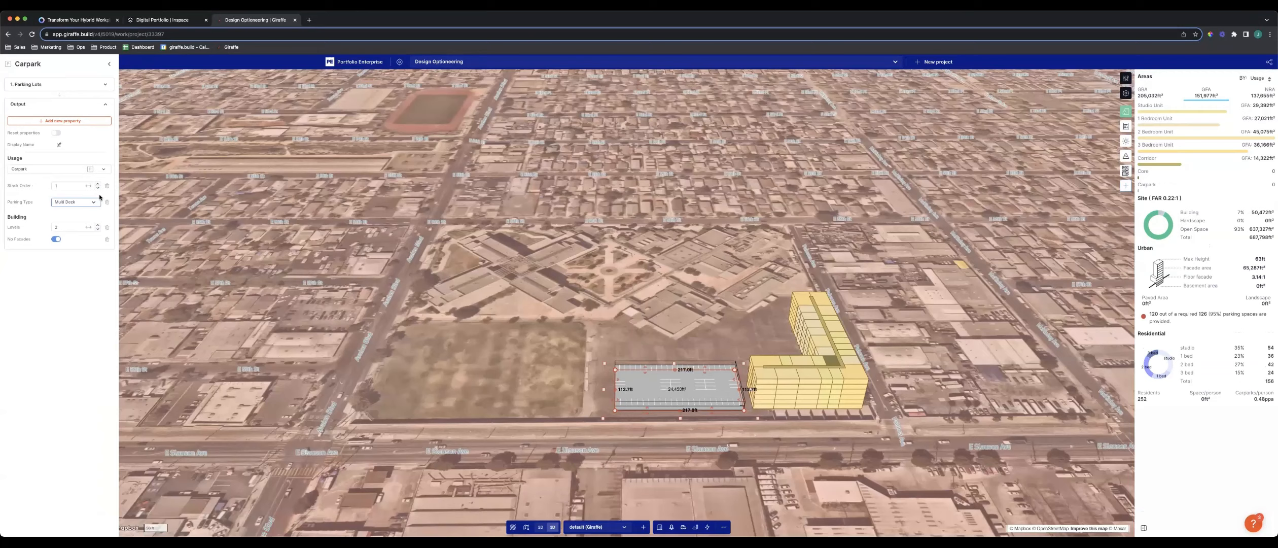
pyautogui.click(97, 226)
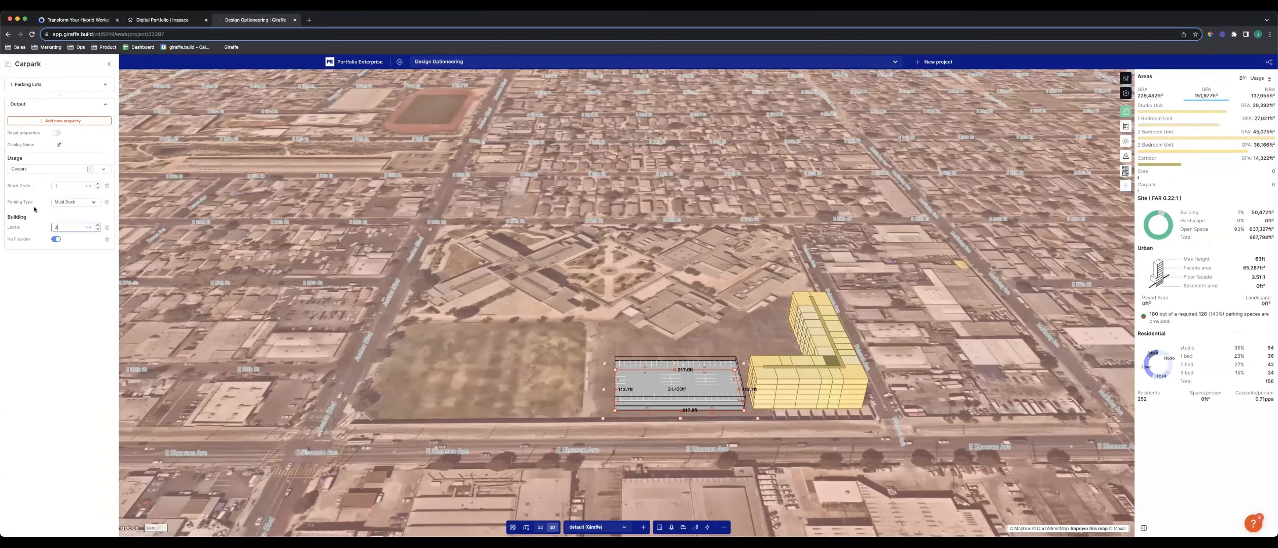
pyautogui.click(437, 298)
# Step: Draw a rectangular Park with trees north of the carpark, about 567 by 311 ft
pyautogui.moveTo(531, 316); pyautogui.dragTo(628, 363, button='right')
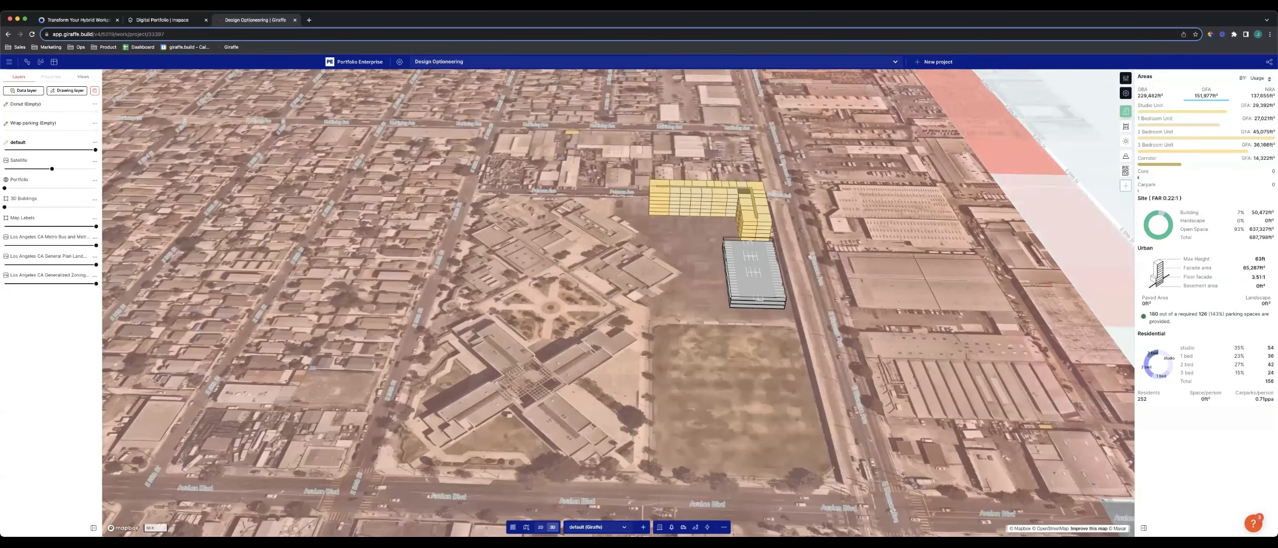
pyautogui.click(708, 527)
pyautogui.click(657, 294)
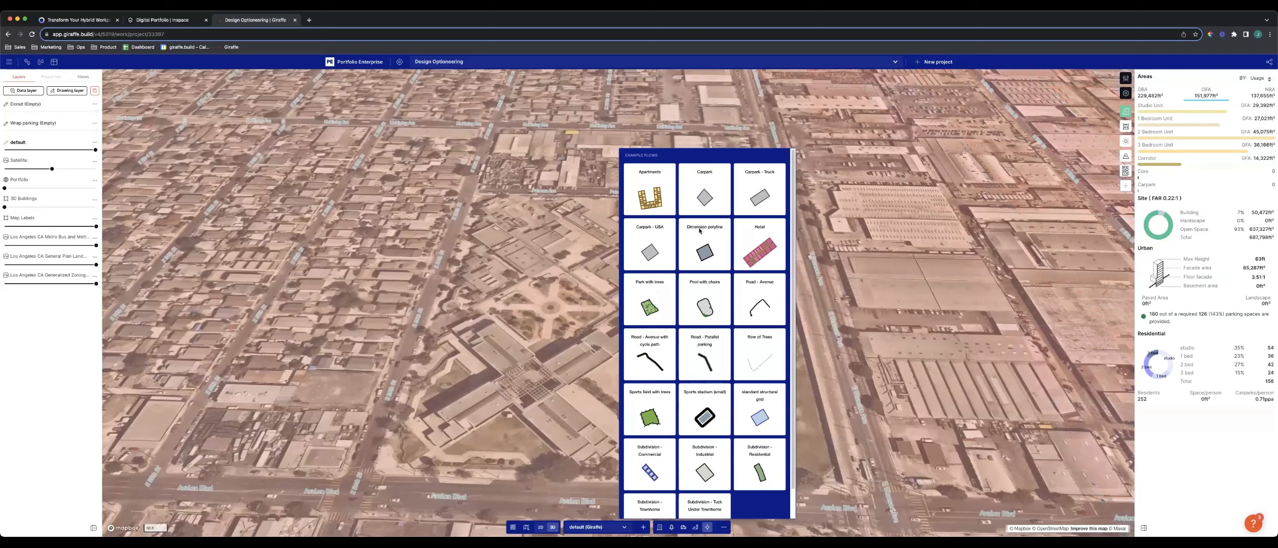
pyautogui.click(673, 141)
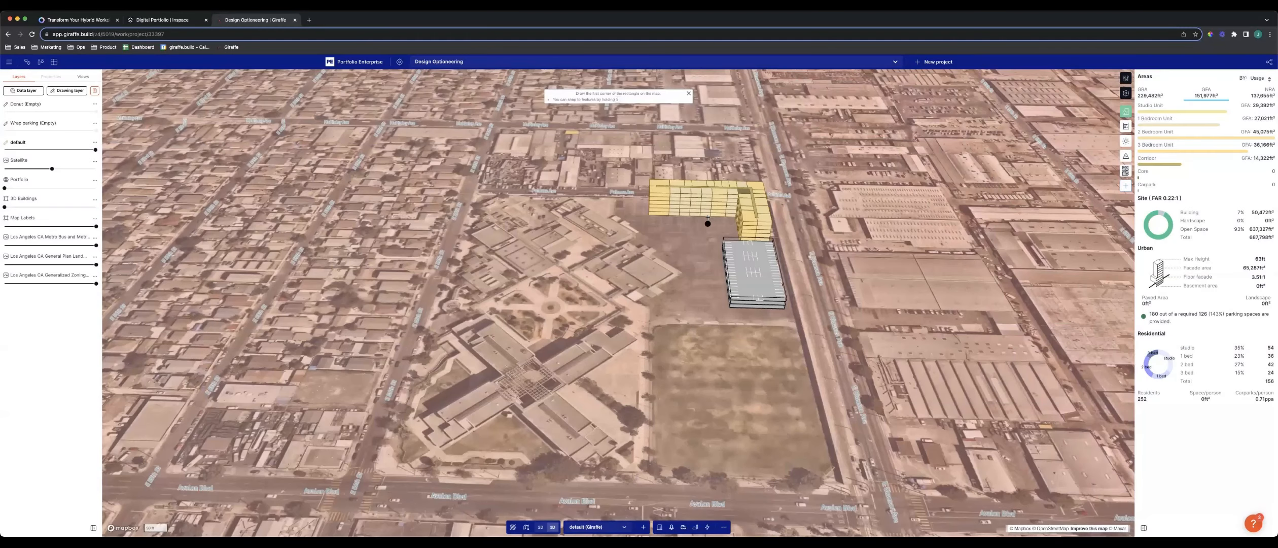
pyautogui.click(711, 224)
pyautogui.click(721, 307)
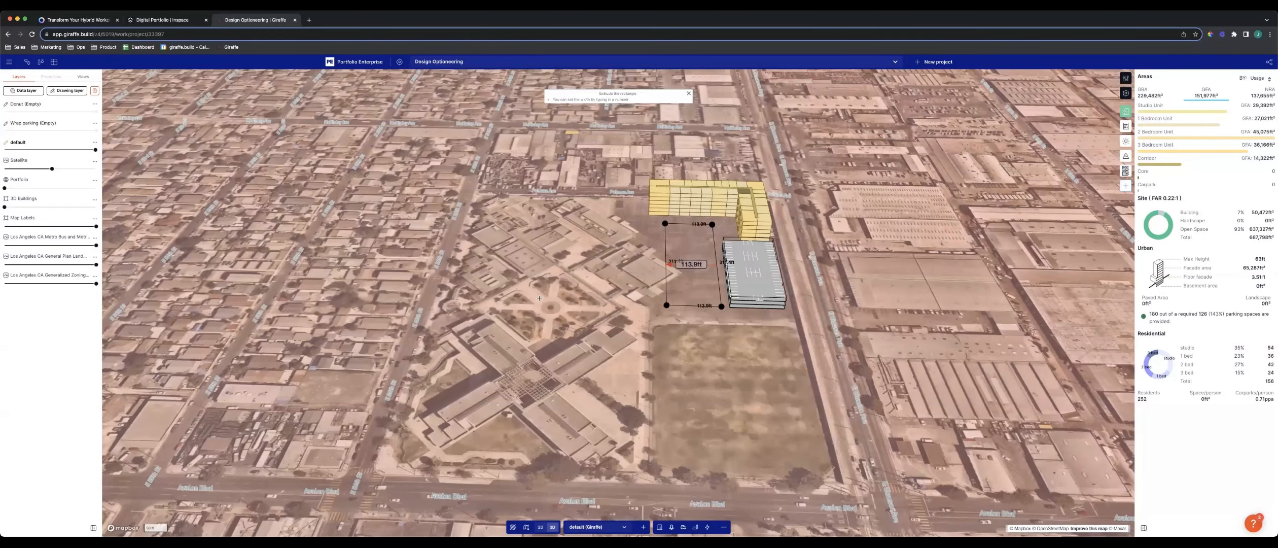
pyautogui.click(450, 300)
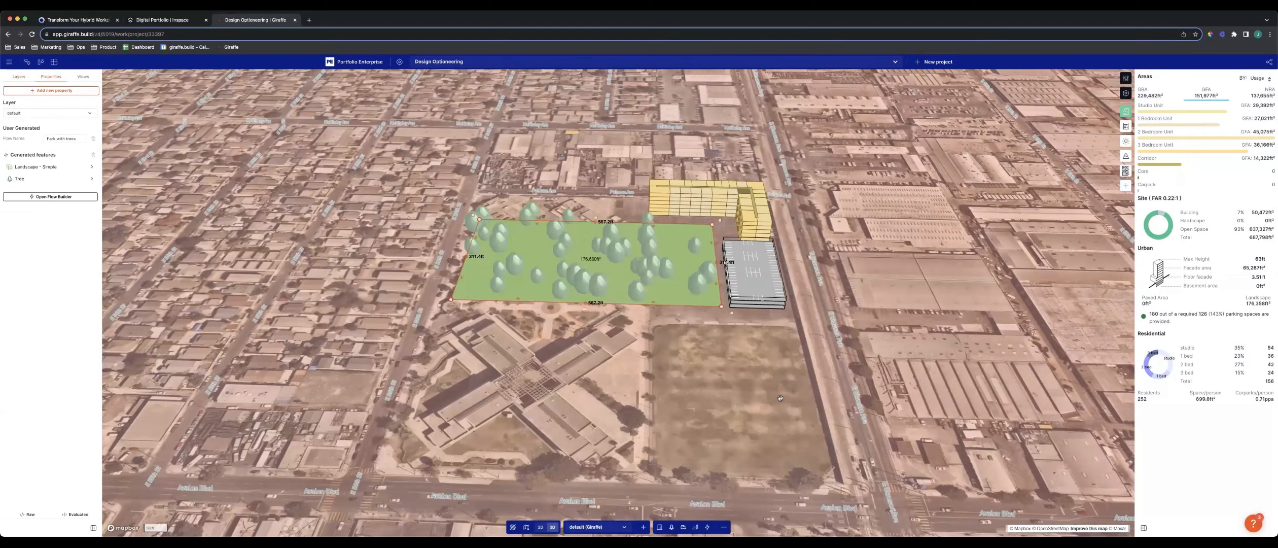
# Step: Draw a straight Apartments building about 239 ft long in the site's northeast corner, keeping the existing unit usages
pyautogui.moveTo(779, 398); pyautogui.dragTo(751, 496, button='right')
pyautogui.click(802, 375)
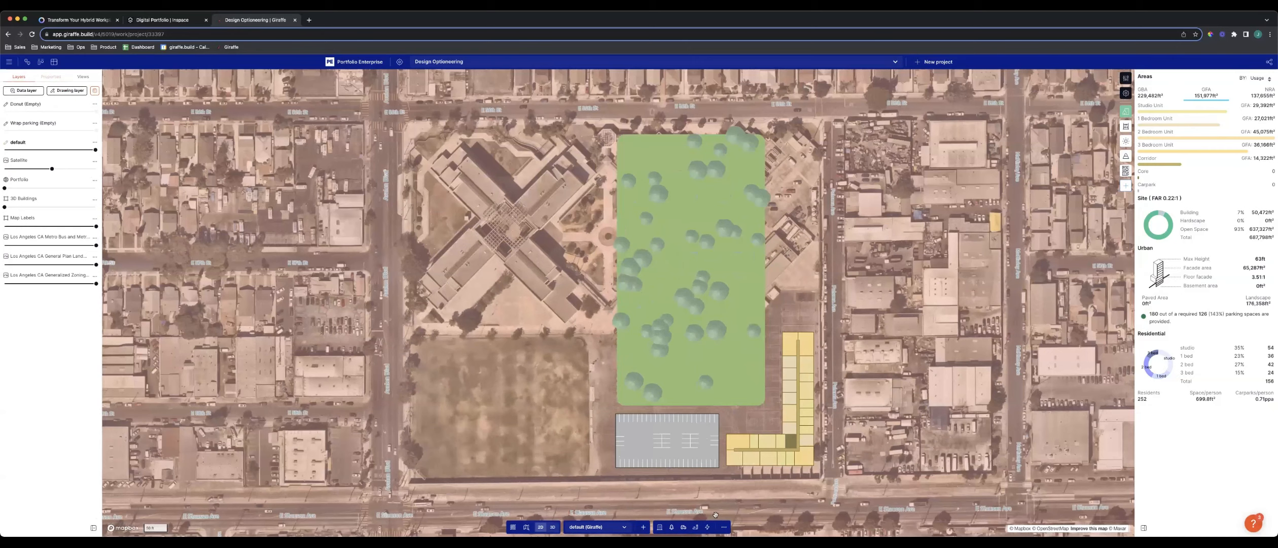
pyautogui.click(707, 526)
pyautogui.scroll(1, 658, 166)
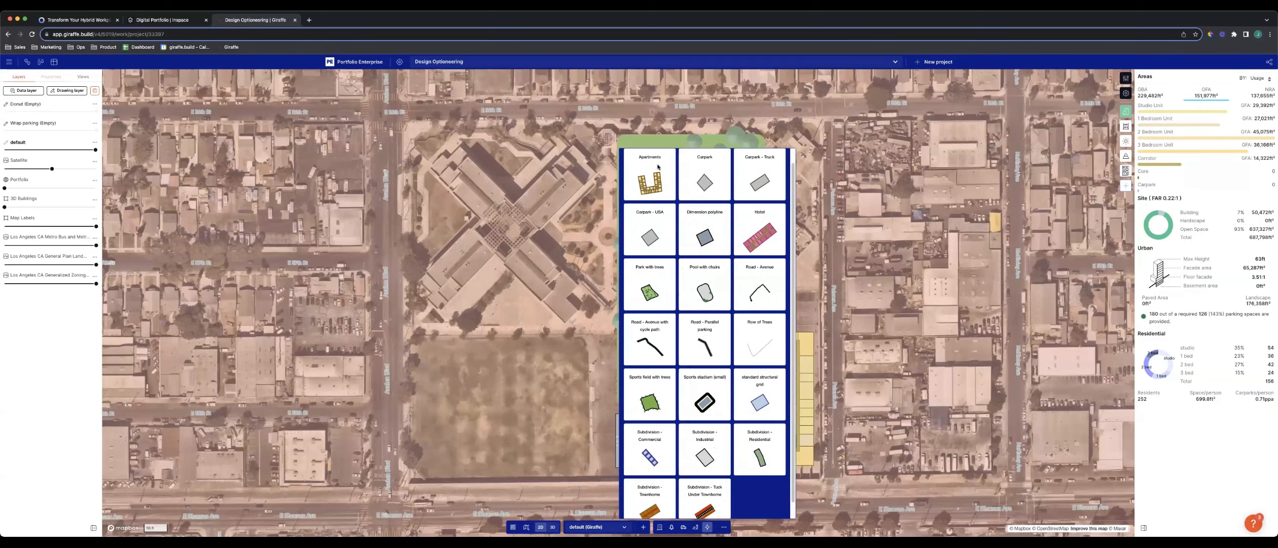
pyautogui.click(658, 166)
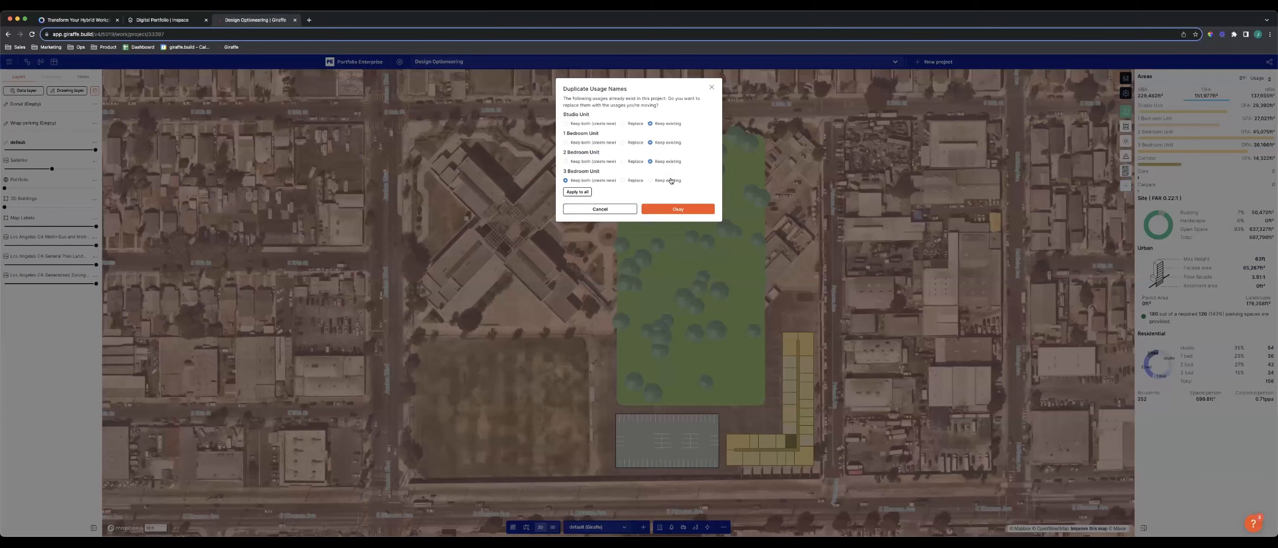
pyautogui.click(699, 209)
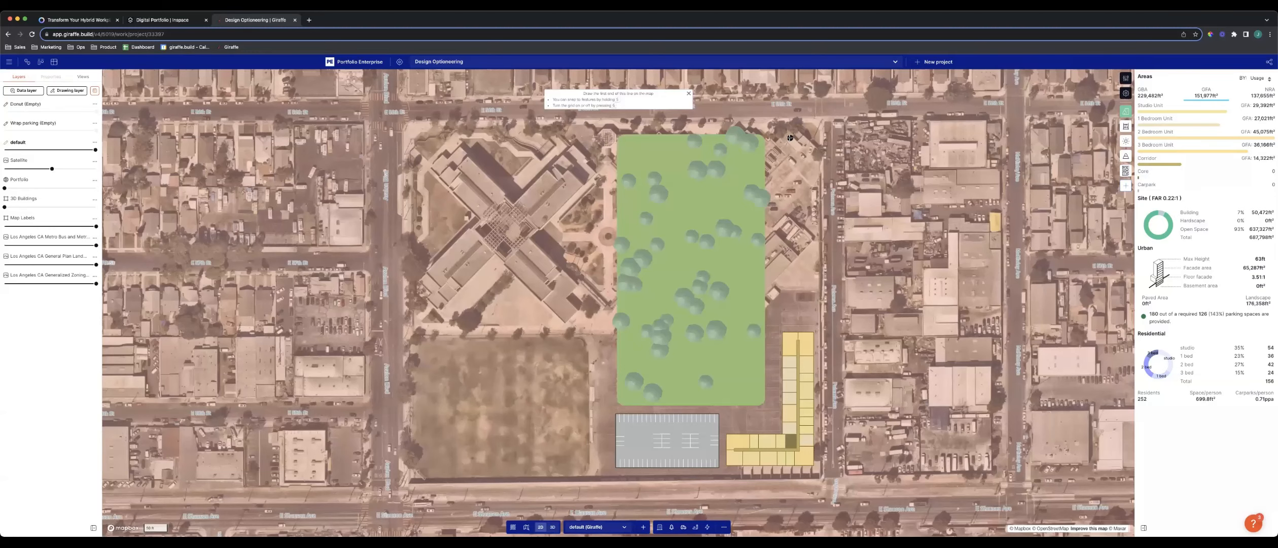
pyautogui.click(793, 140)
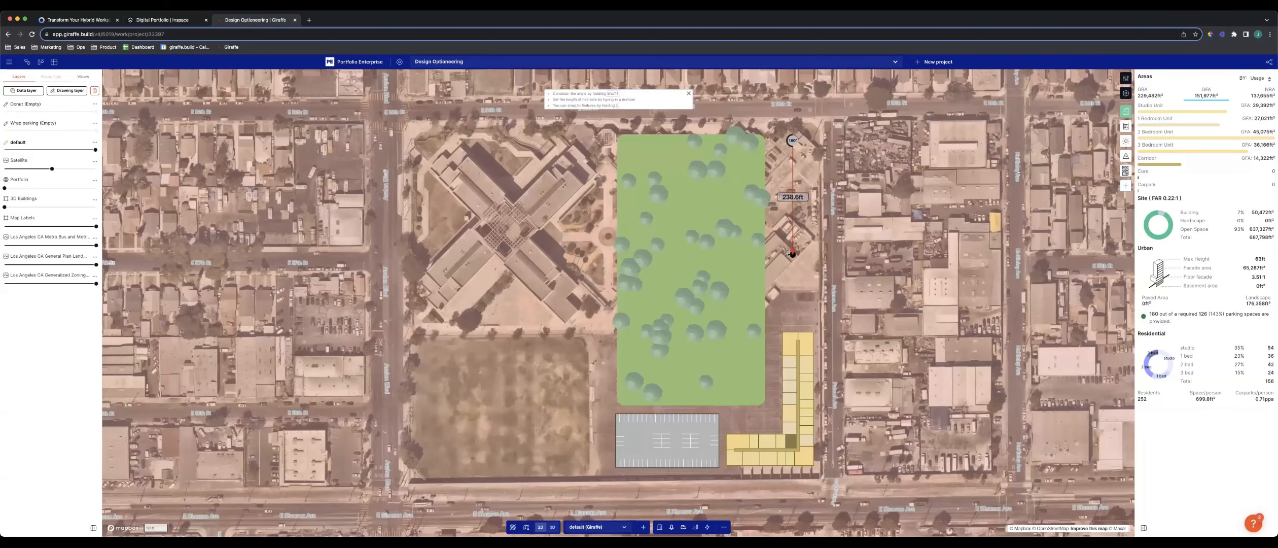
pyautogui.click(792, 254)
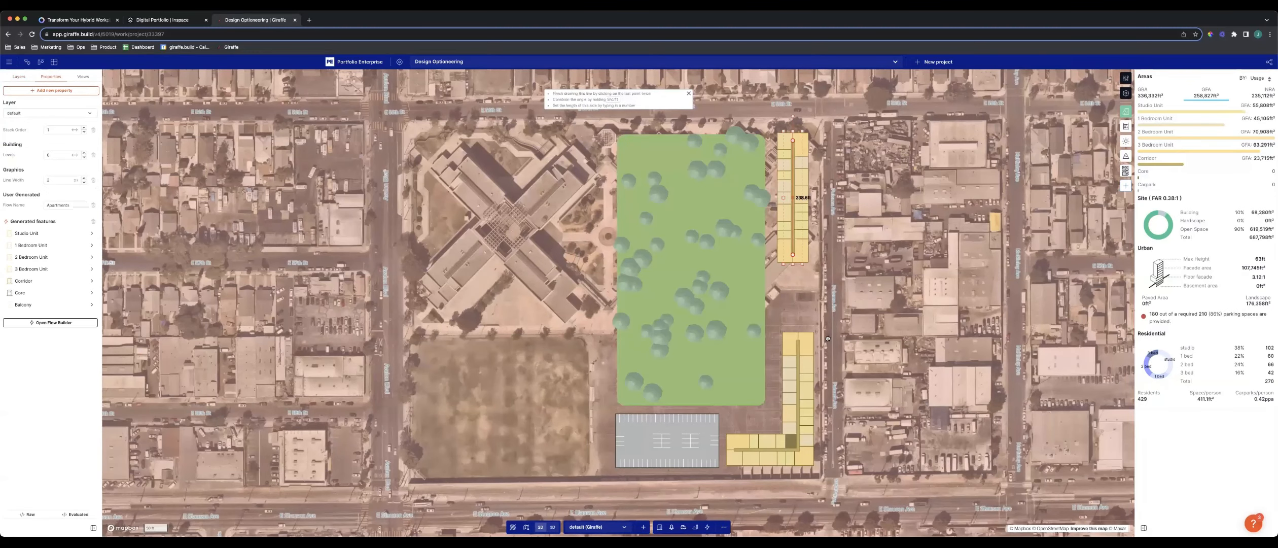
# Step: Raise the new northeast apartment building to 10 levels
pyautogui.moveTo(588, 256); pyautogui.dragTo(620, 212, button='right')
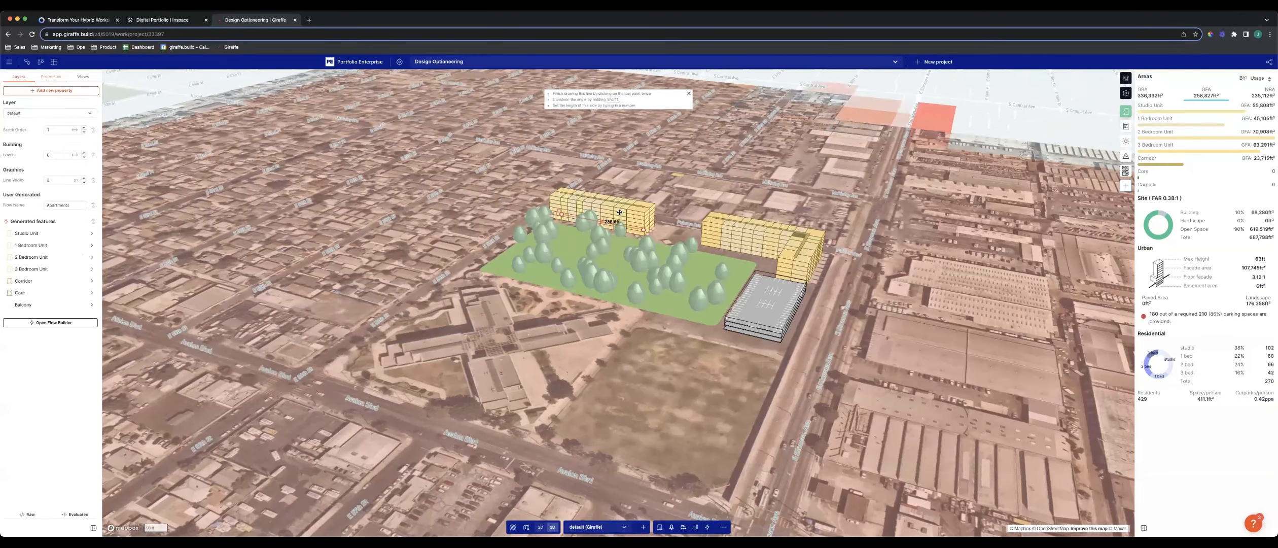
pyautogui.moveTo(75, 154); pyautogui.dragTo(95, 154)
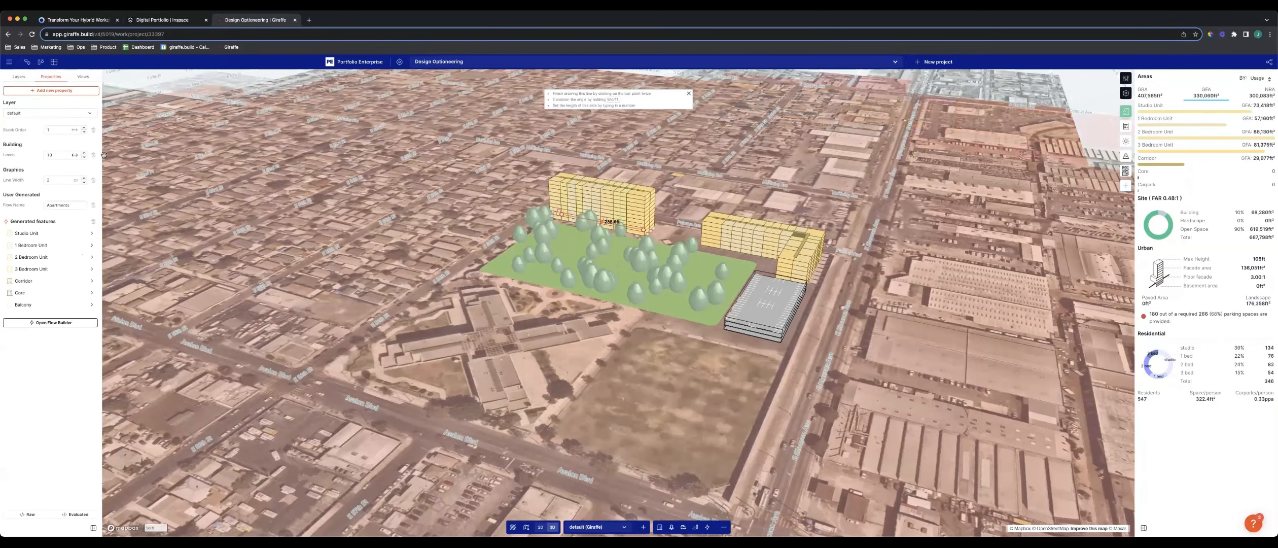
pyautogui.click(557, 333)
# Step: Delete the empty Wrap parking and Donut drawing layers
pyautogui.moveTo(736, 259); pyautogui.dragTo(719, 261, button='right')
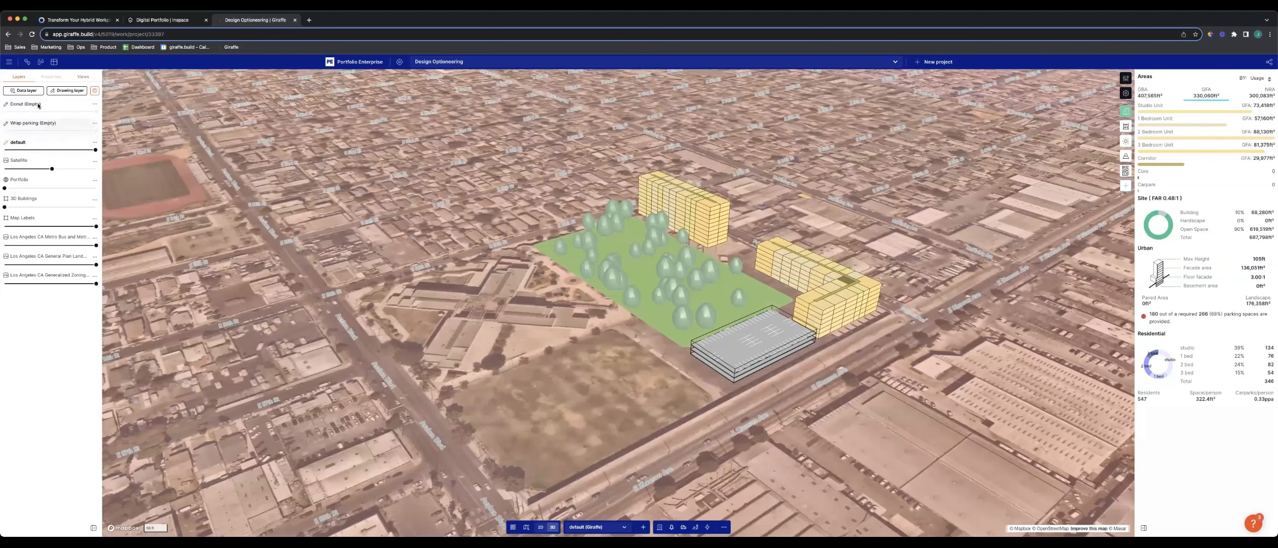
pyautogui.click(94, 123)
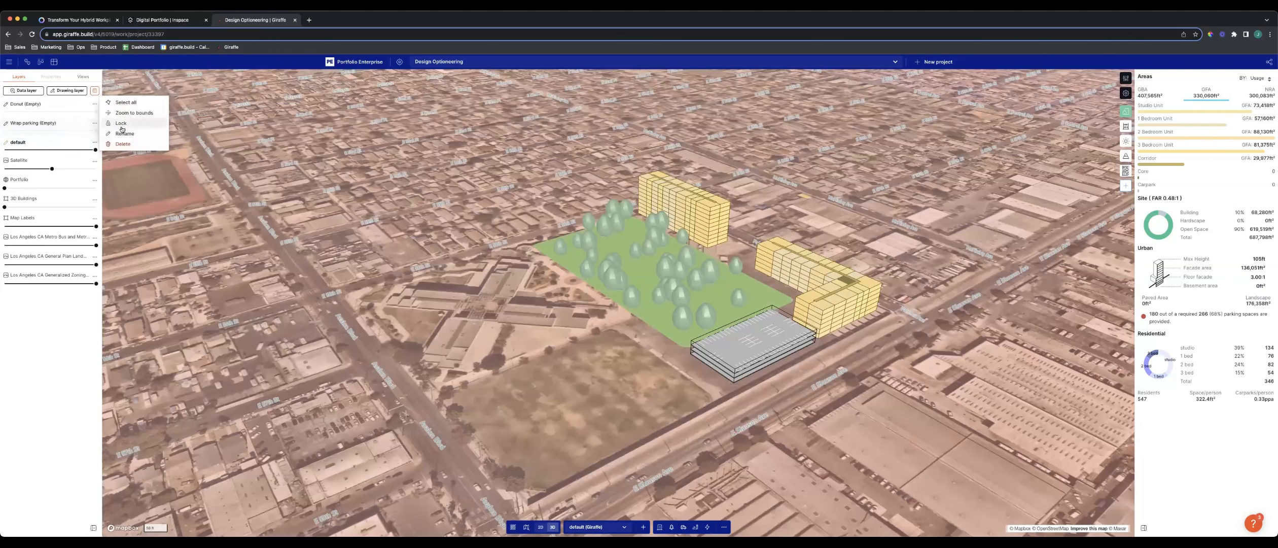
pyautogui.click(124, 144)
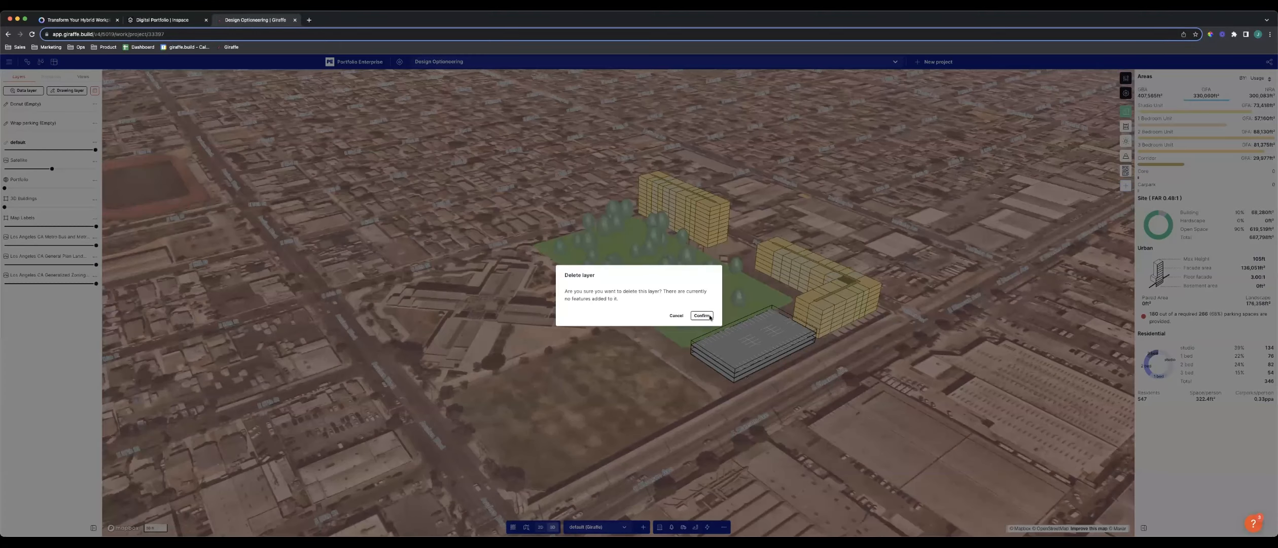
pyautogui.click(701, 315)
pyautogui.click(94, 104)
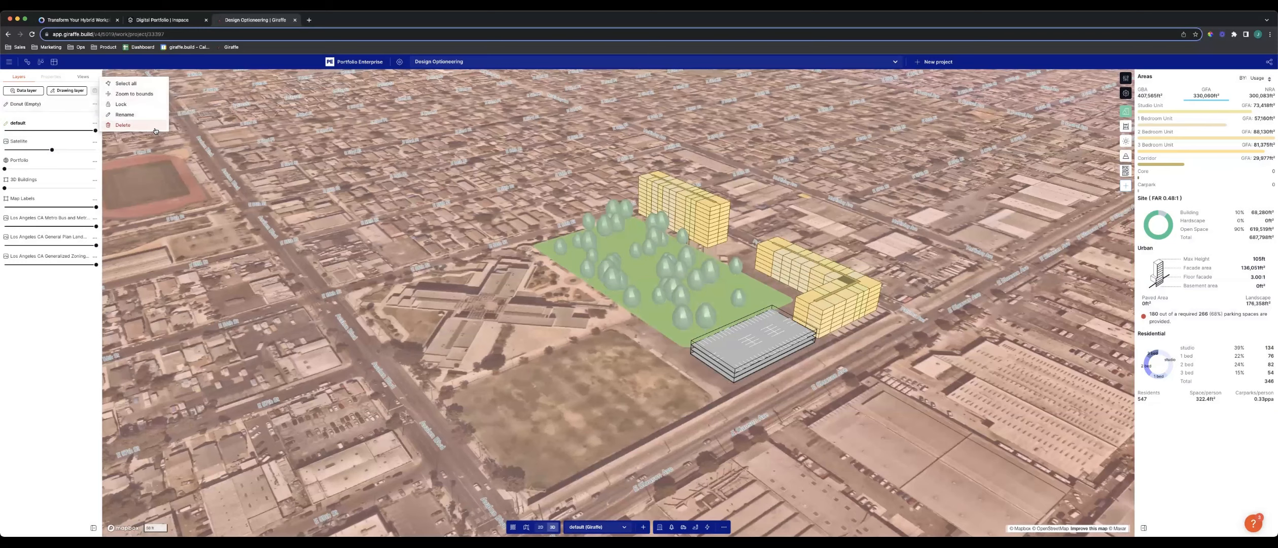
pyautogui.click(123, 124)
pyautogui.click(701, 315)
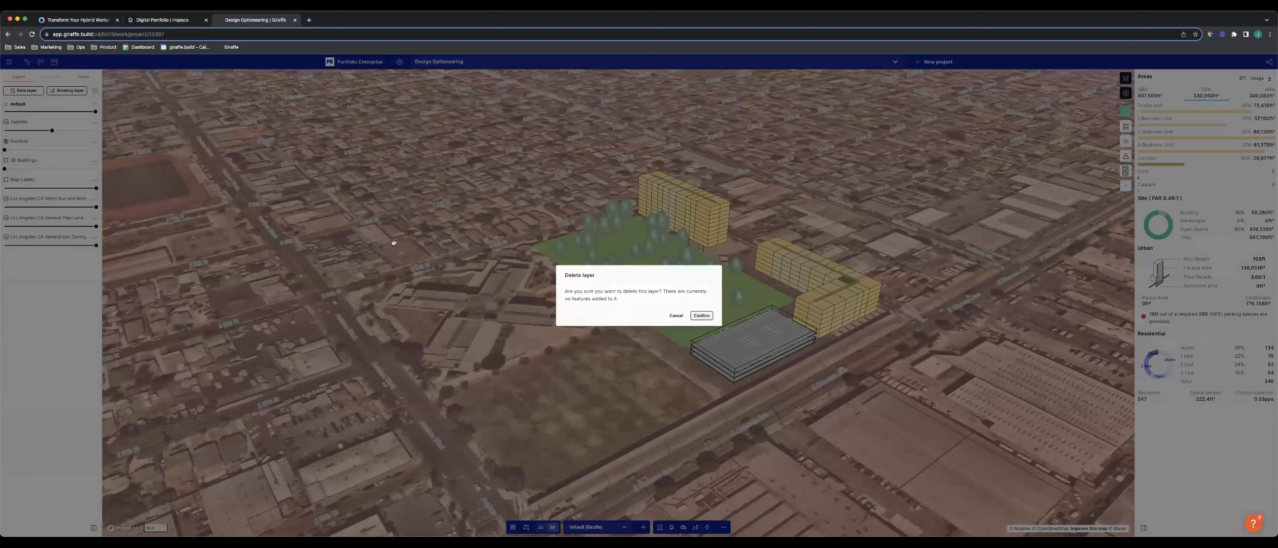
# Step: Fade the default layer out completely to view the bare site, and restore it to full opacity
pyautogui.moveTo(72, 114); pyautogui.dragTo(5, 112)
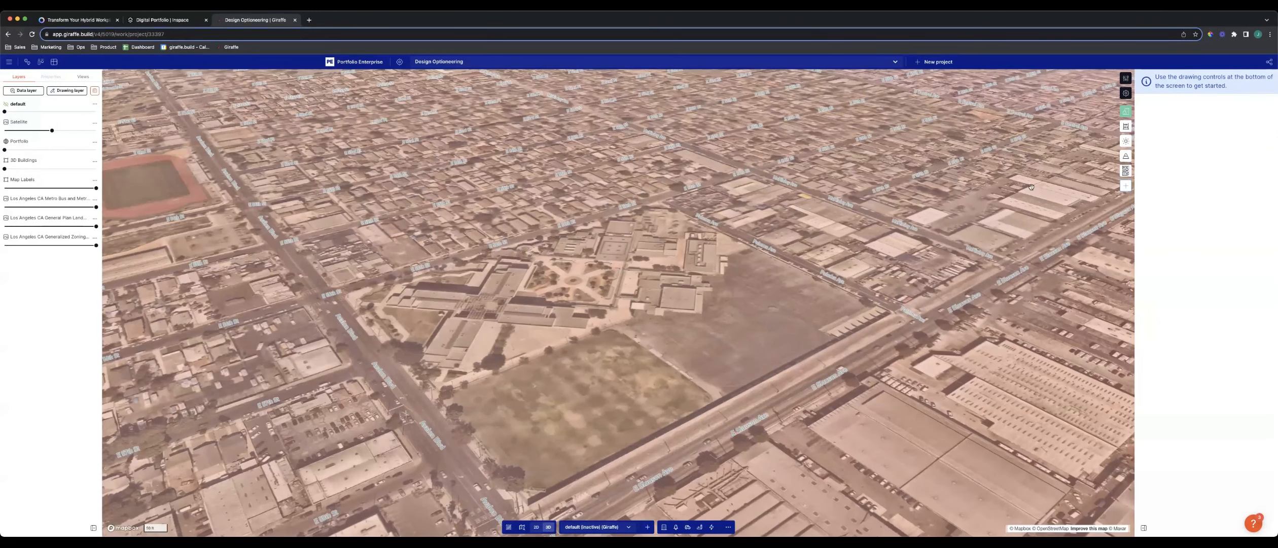
pyautogui.moveTo(5, 112); pyautogui.dragTo(96, 112)
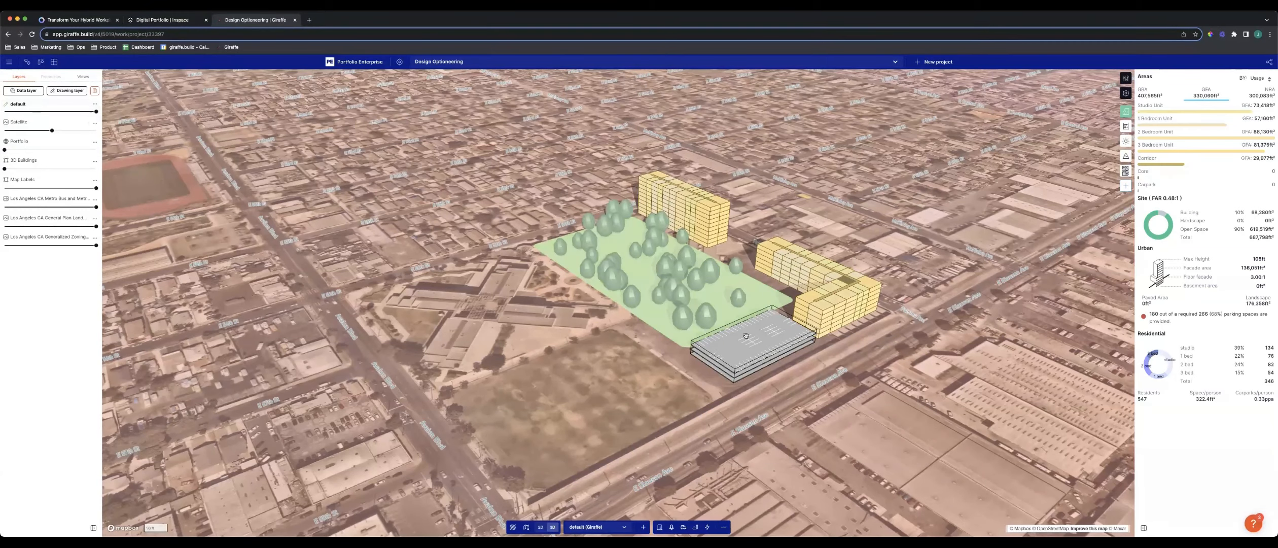
# Step: Create a new drawing layer named "Scenario 2"
pyautogui.click(76, 91)
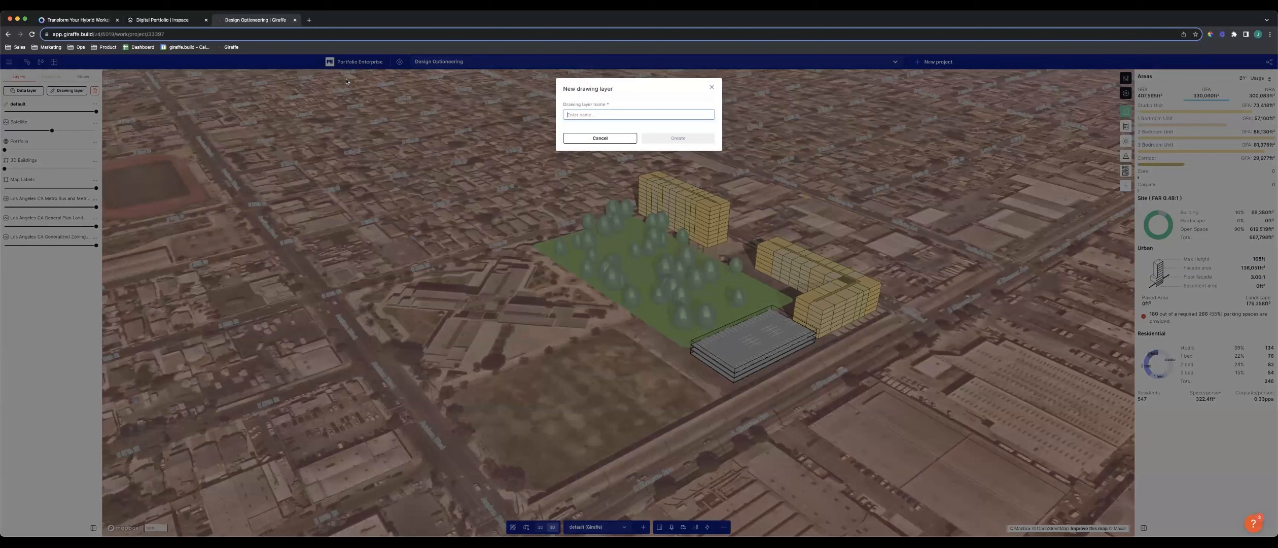
pyautogui.write('Scenario 2')
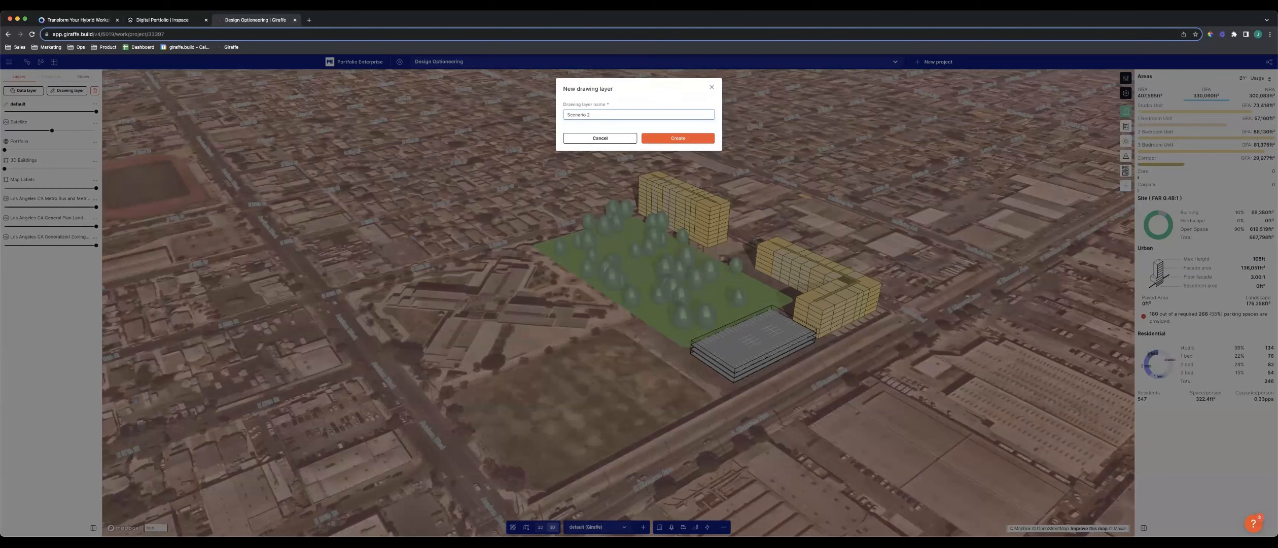
pyautogui.click(698, 138)
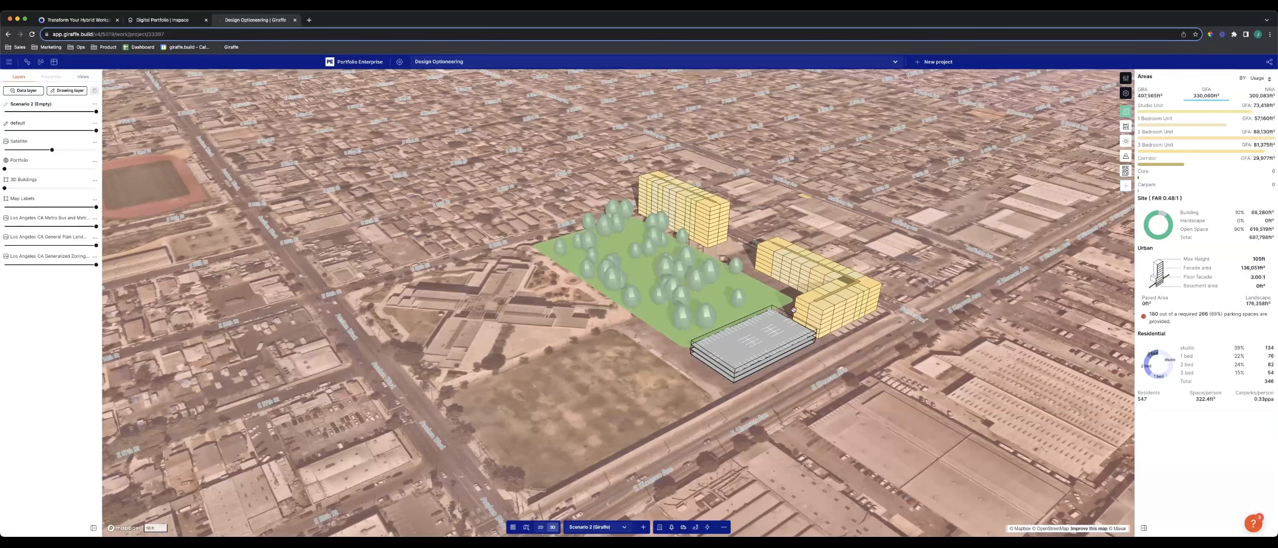
# Step: Move the northeast apartment building and the park with trees together from the default layer to Scenario 2
pyautogui.click(685, 216)
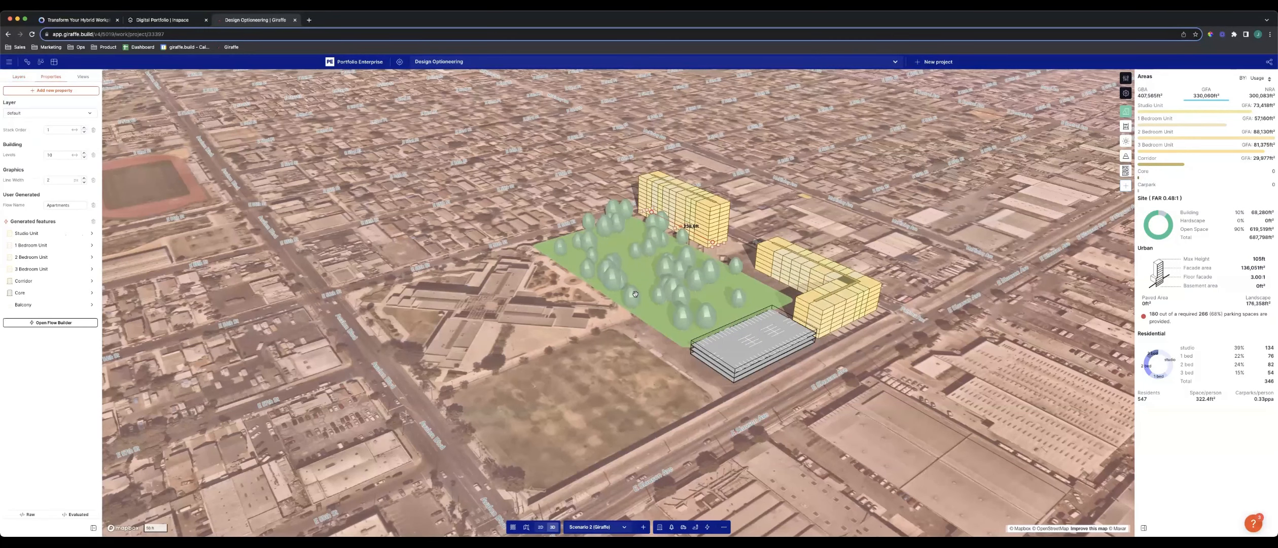
pyautogui.keyDown('shift'); pyautogui.click(636, 293); pyautogui.keyUp('shift')
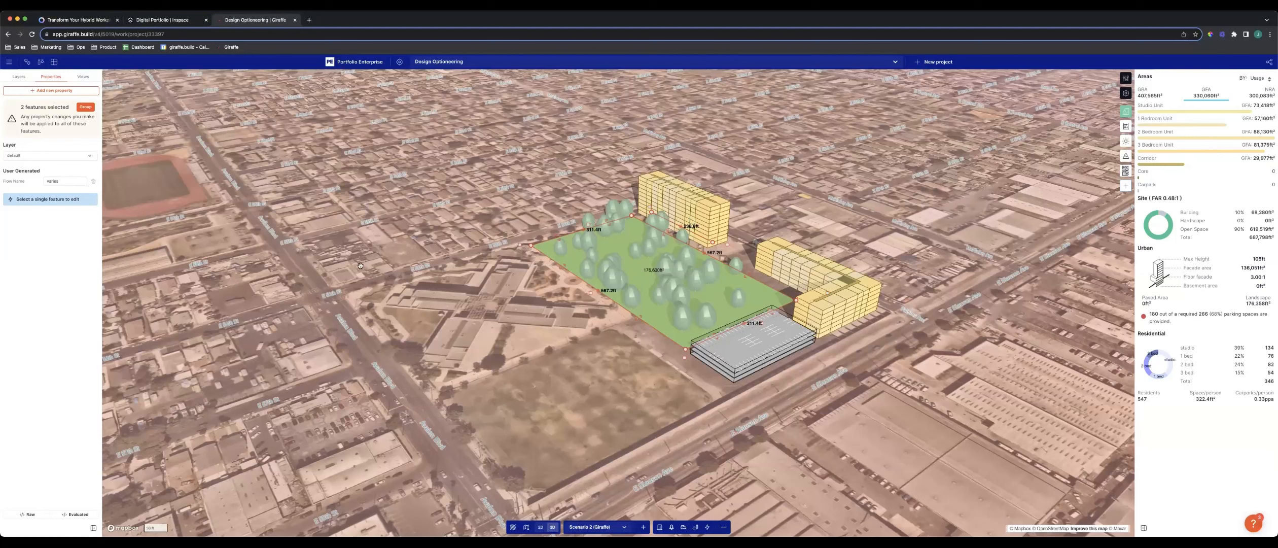
pyautogui.click(16, 155)
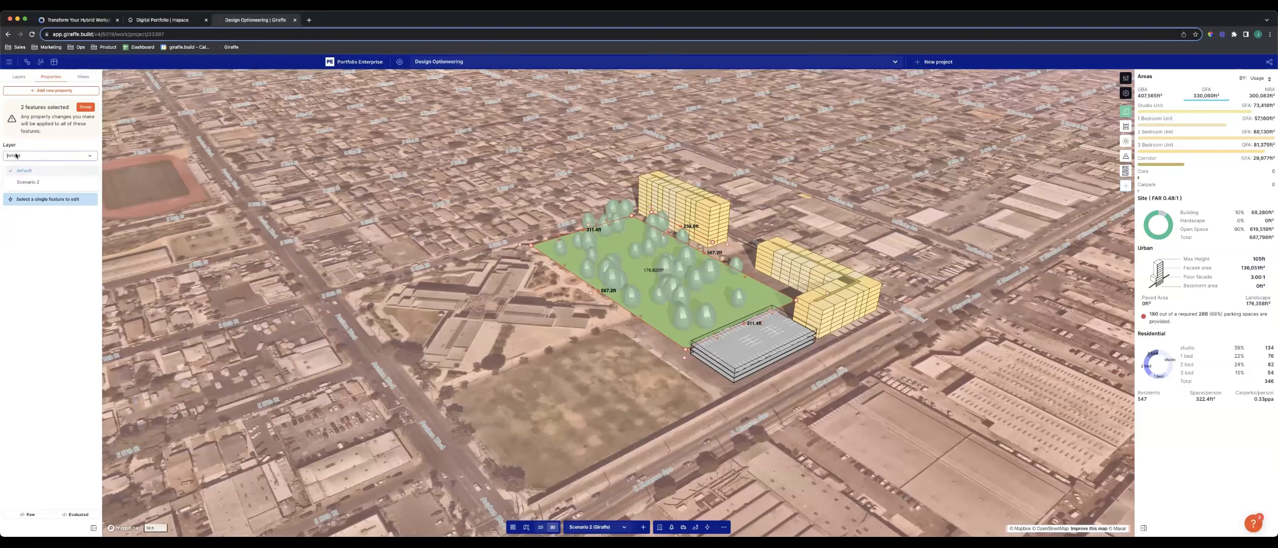
pyautogui.click(28, 182)
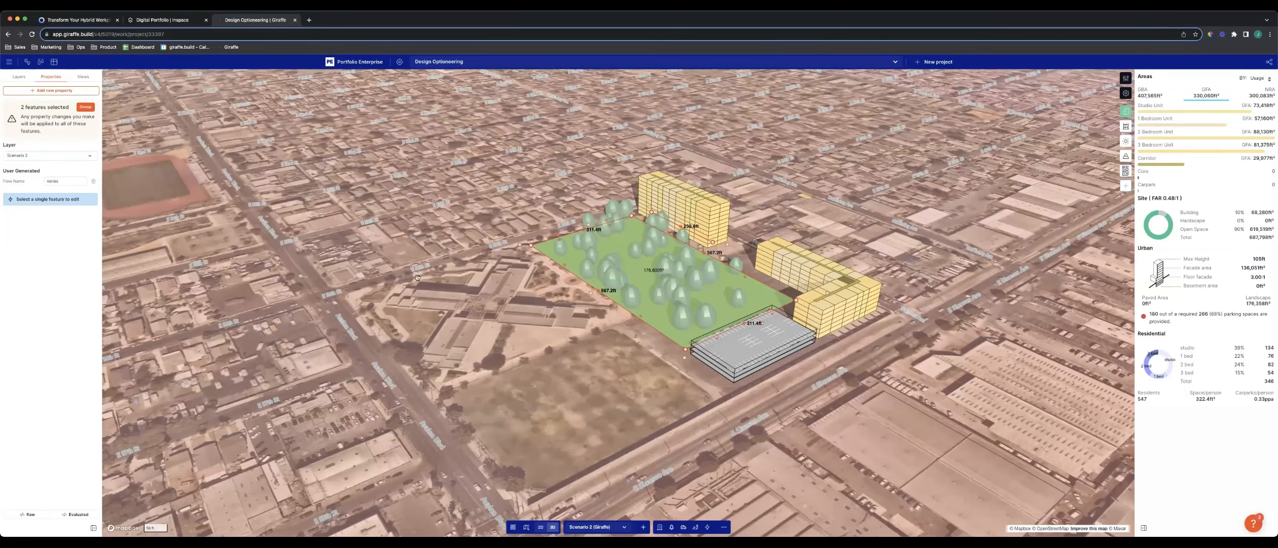
pyautogui.click(385, 316)
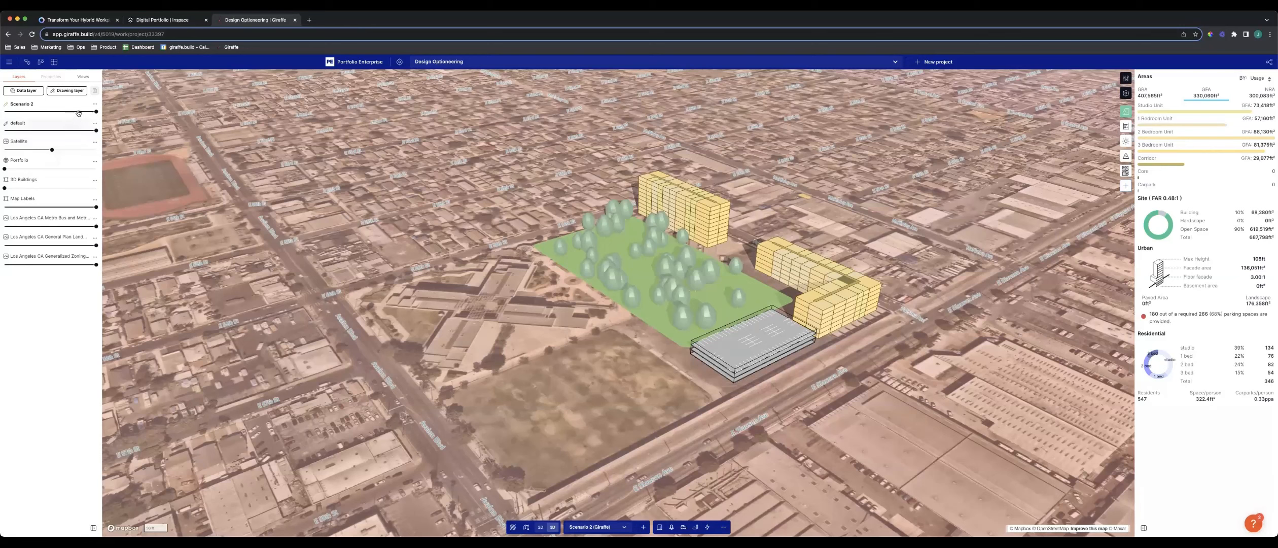
# Step: Compare the schemes by fading the Scenario 2 layer out completely and restoring it to full opacity
pyautogui.moveTo(96, 111); pyautogui.dragTo(5, 112)
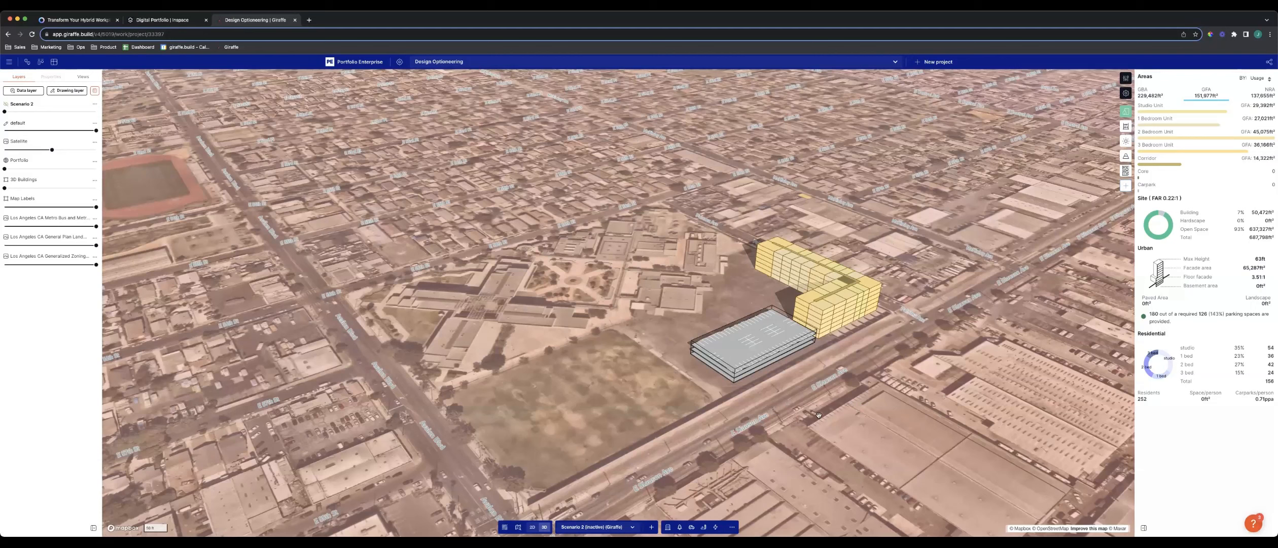
pyautogui.moveTo(5, 111); pyautogui.dragTo(231, 119)
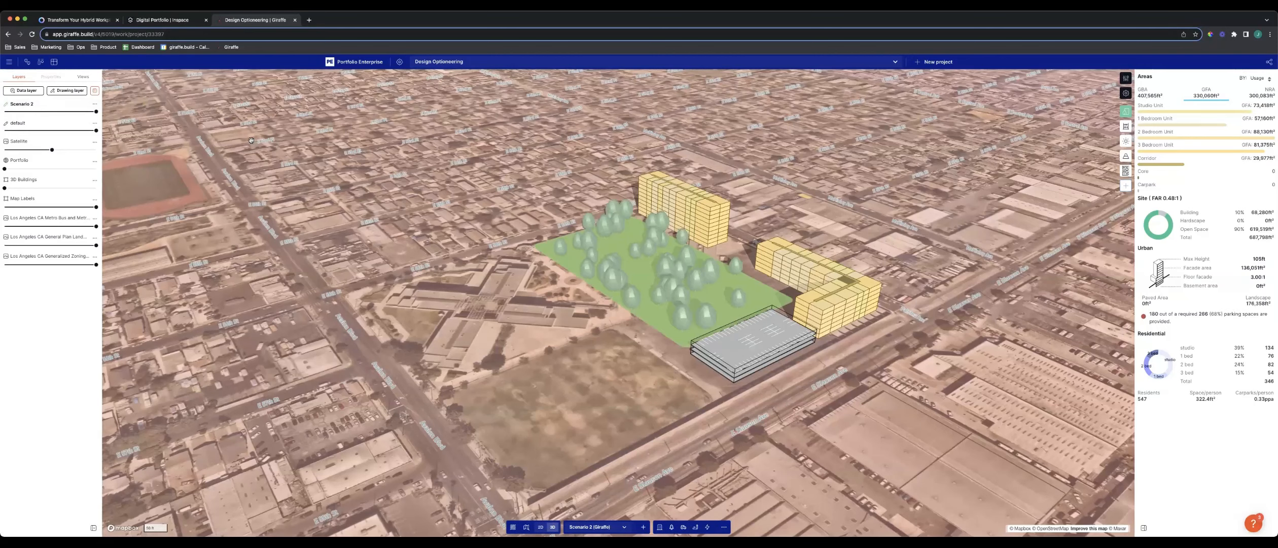
# Step: Fade the default layer out completely to view the Scenario 2 design alone, and restore it to full opacity
pyautogui.click(5, 130)
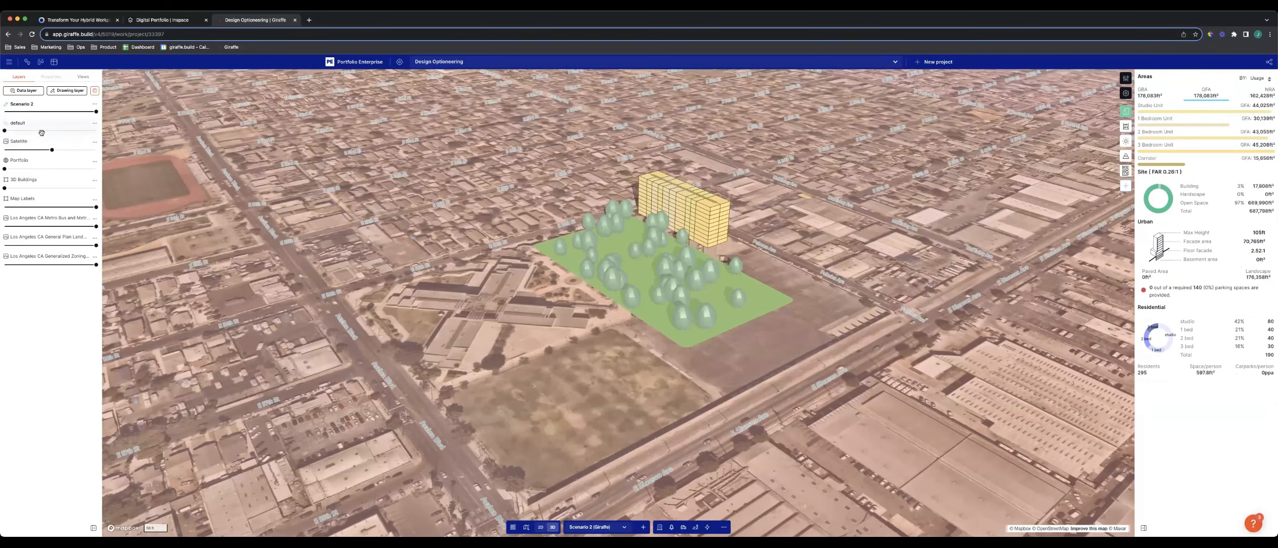
pyautogui.moveTo(5, 130); pyautogui.dragTo(207, 129)
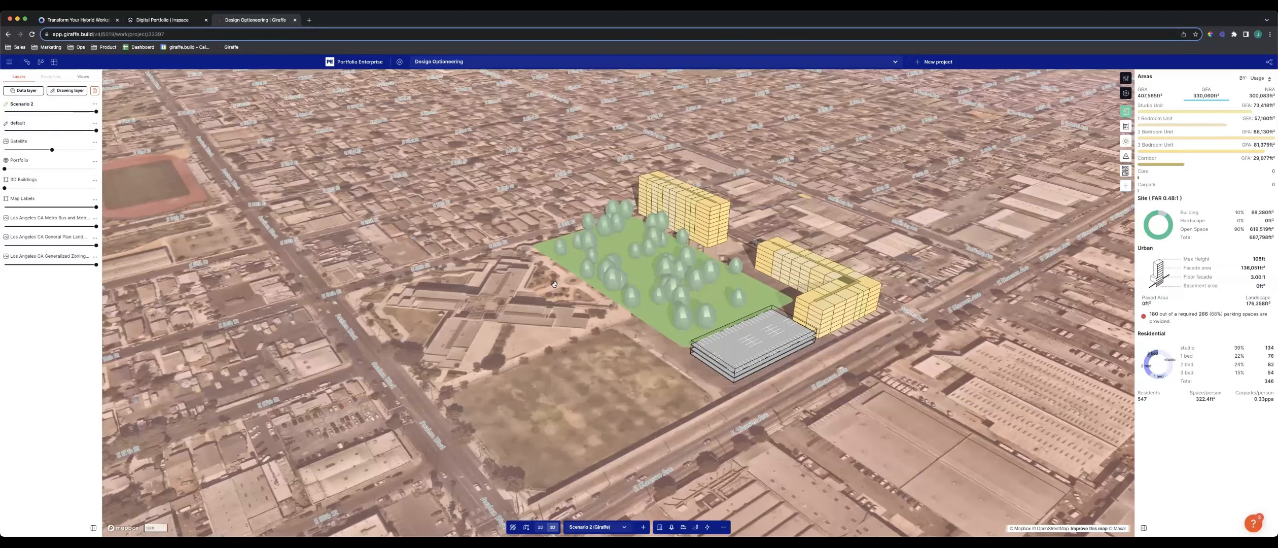
# Step: Frame the site looking west and hide the Scenario 2 layer by setting its opacity to 0%
pyautogui.scroll(3, 658, 393)
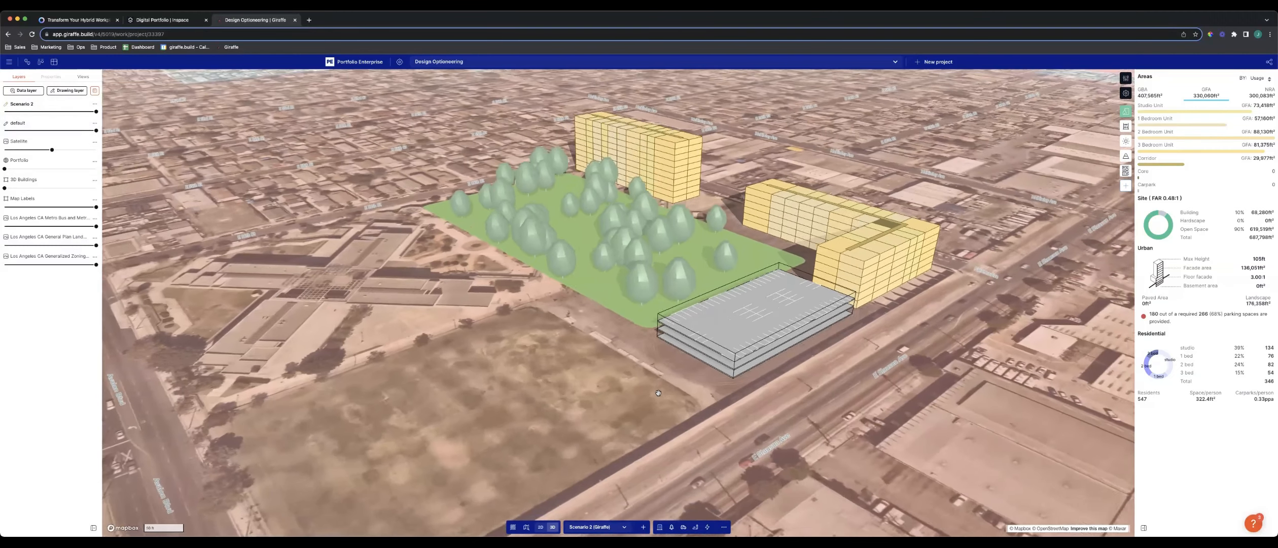
pyautogui.moveTo(658, 393); pyautogui.dragTo(757, 375, button='right')
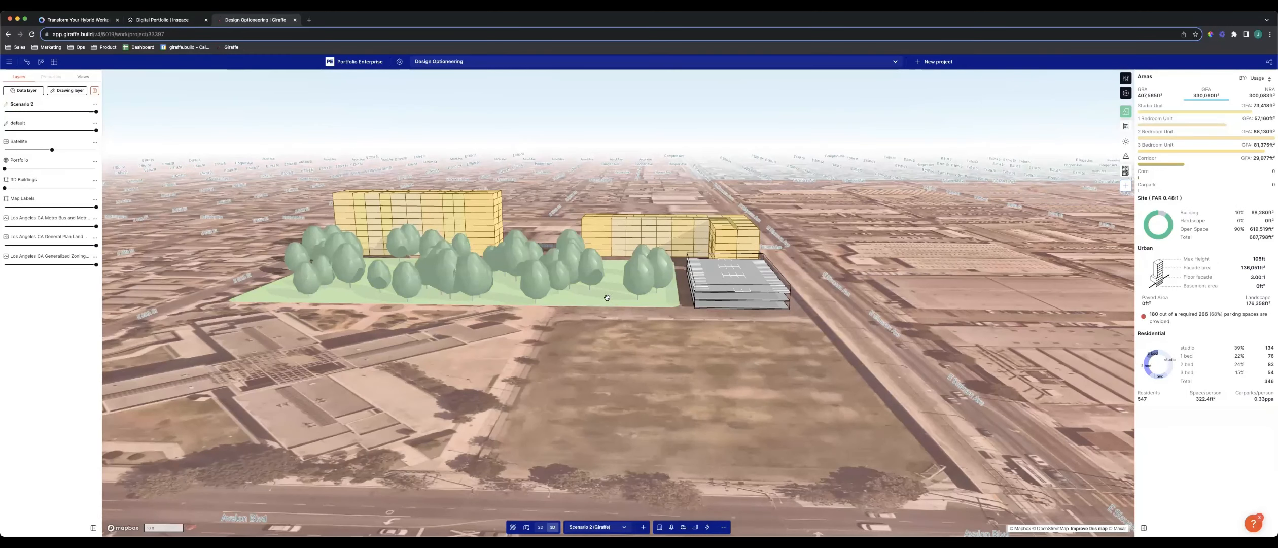
pyautogui.moveTo(584, 368); pyautogui.dragTo(620, 369, button='right')
pyautogui.scroll(-2, 620, 368)
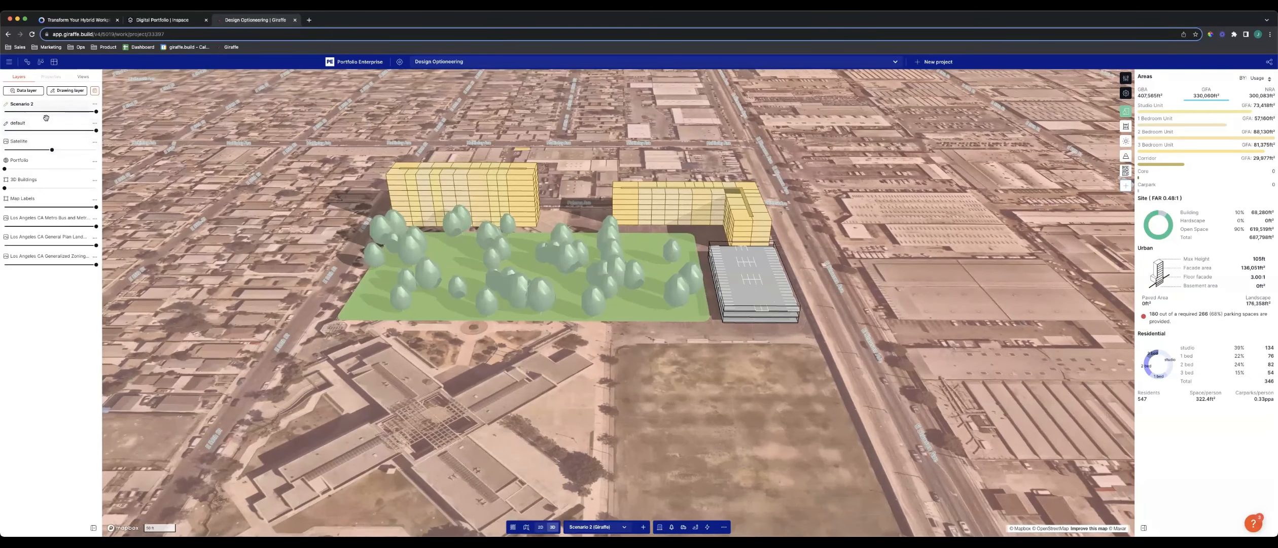
pyautogui.moveTo(96, 111)
pyautogui.moveTo(96, 111); pyautogui.dragTo(5, 112)
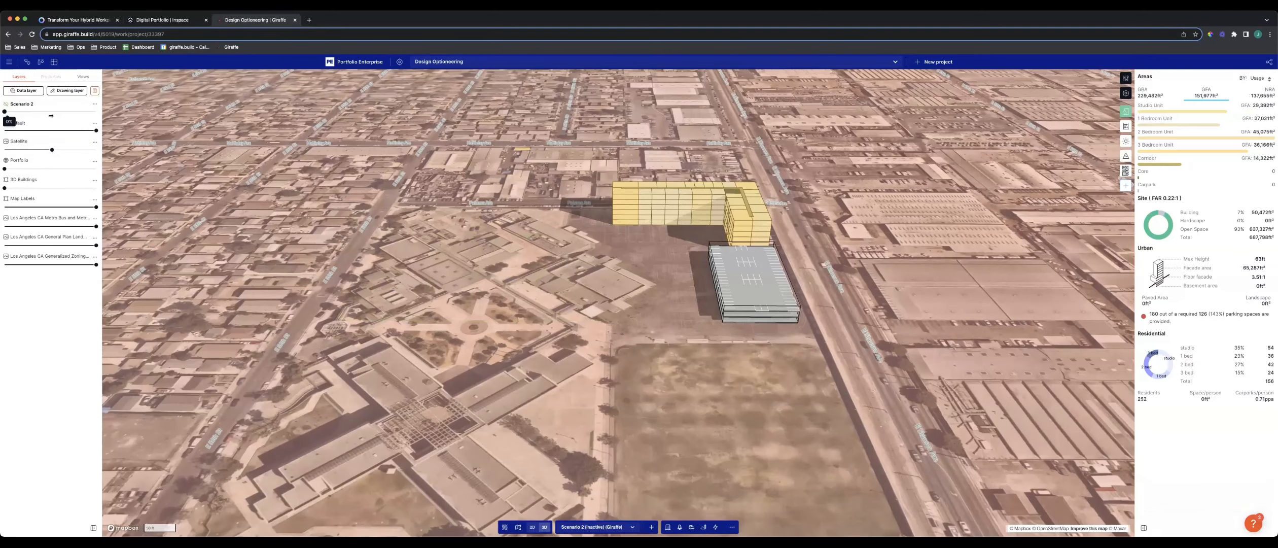
# Step: Save the current map as a new view titled "Scenario 1 - Looking West"
pyautogui.click(95, 91)
pyautogui.click(87, 79)
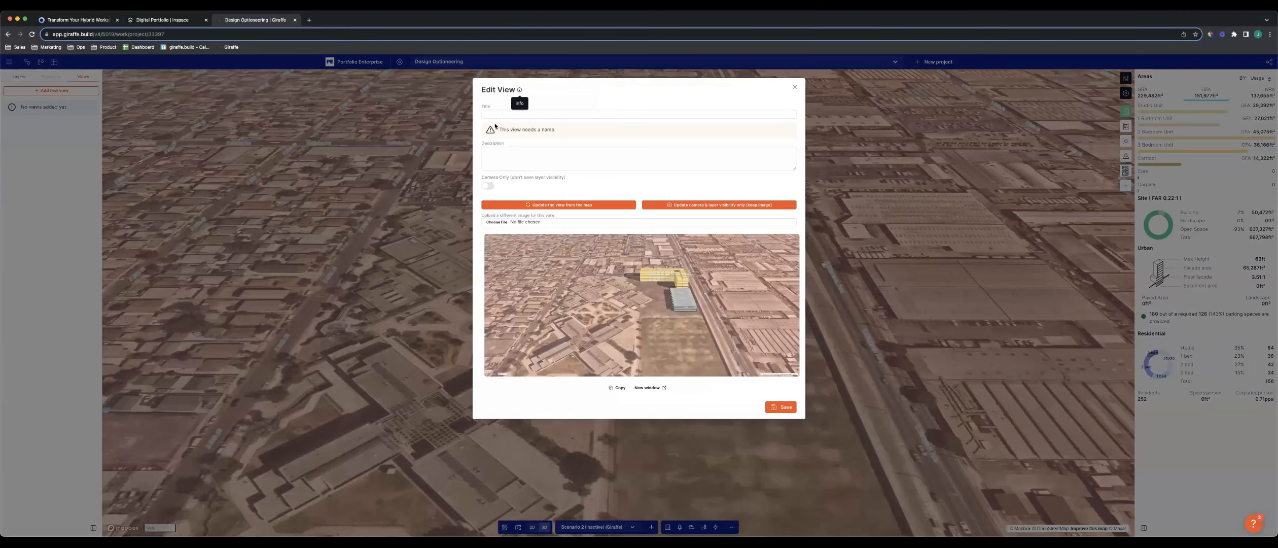
pyautogui.click(494, 114)
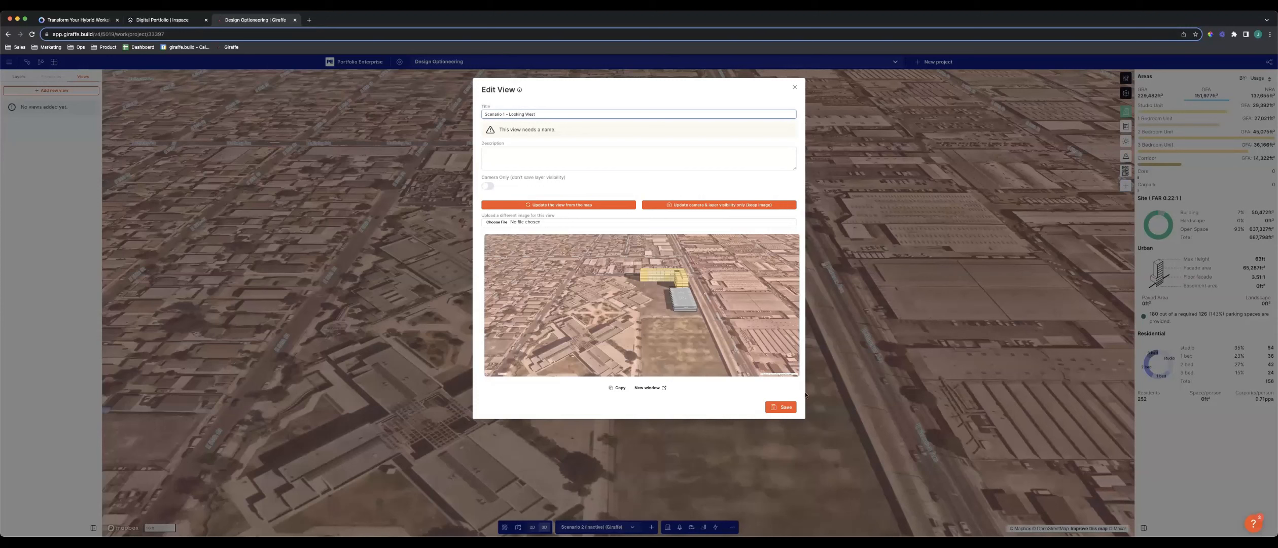
pyautogui.click(783, 409)
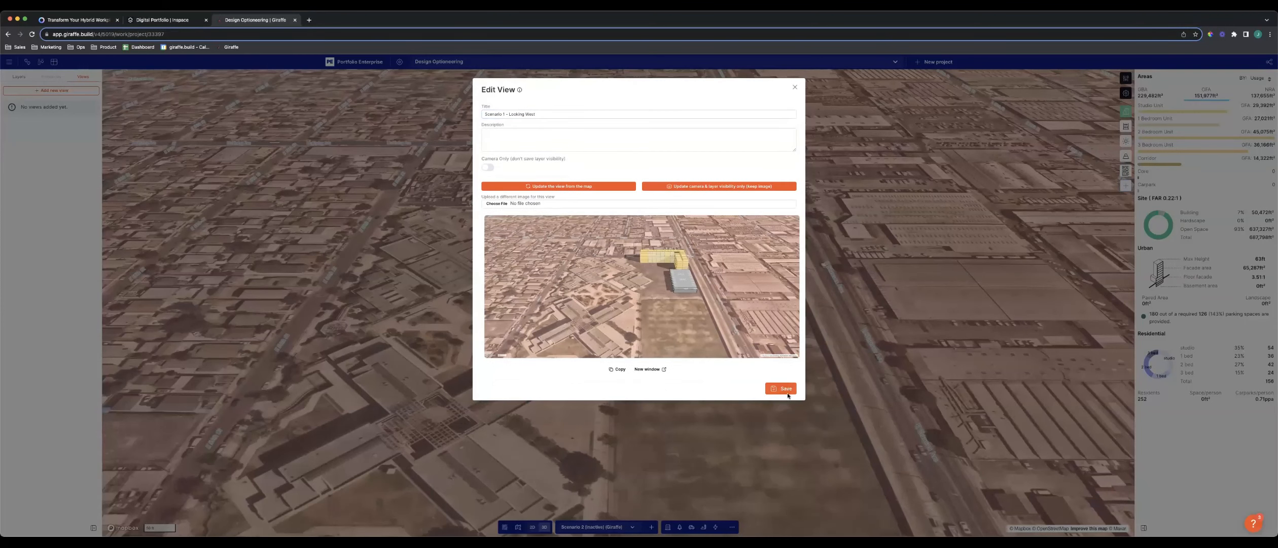
pyautogui.click(783, 388)
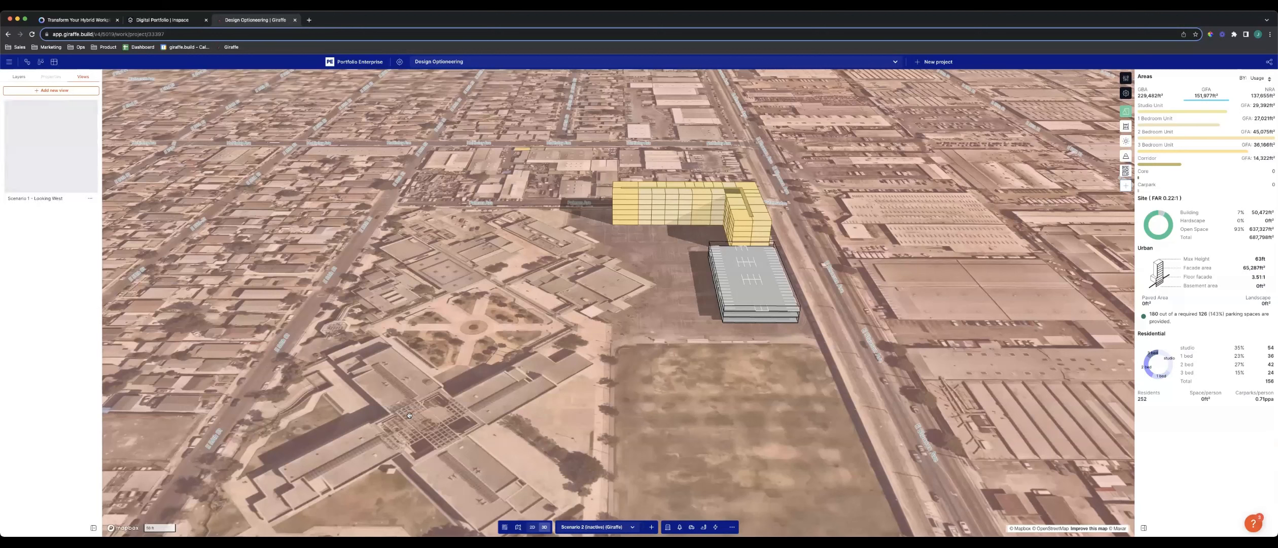
# Step: Show Scenario 2 with the default layer hidden, frame the site looking north, and raise the 3D Buildings layer to a faint opacity
pyautogui.click(22, 76)
pyautogui.moveTo(96, 130); pyautogui.dragTo(138, 118)
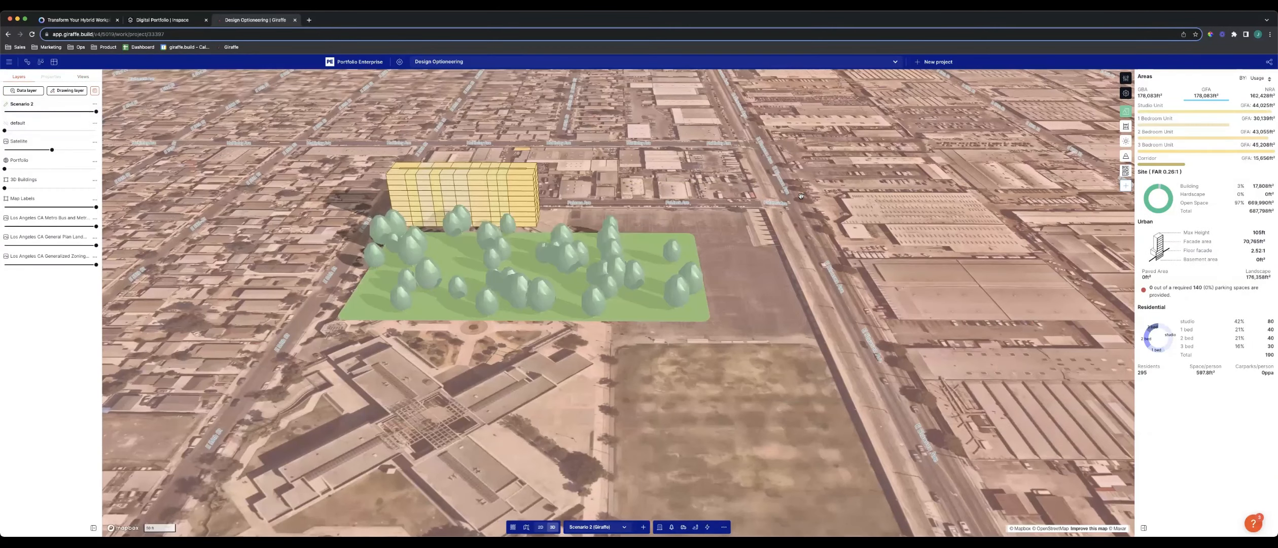
pyautogui.moveTo(802, 192); pyautogui.dragTo(730, 201, button='right')
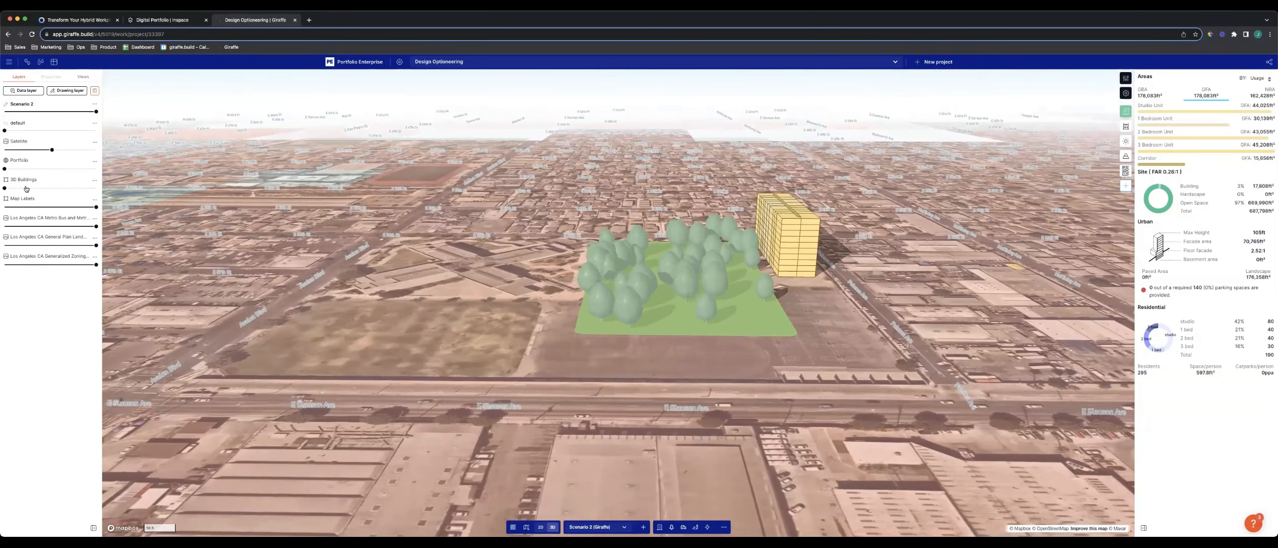
pyautogui.moveTo(5, 187)
pyautogui.mouseDown()
pyautogui.moveTo(43, 187)
pyautogui.moveTo(19, 187)
pyautogui.mouseUp()
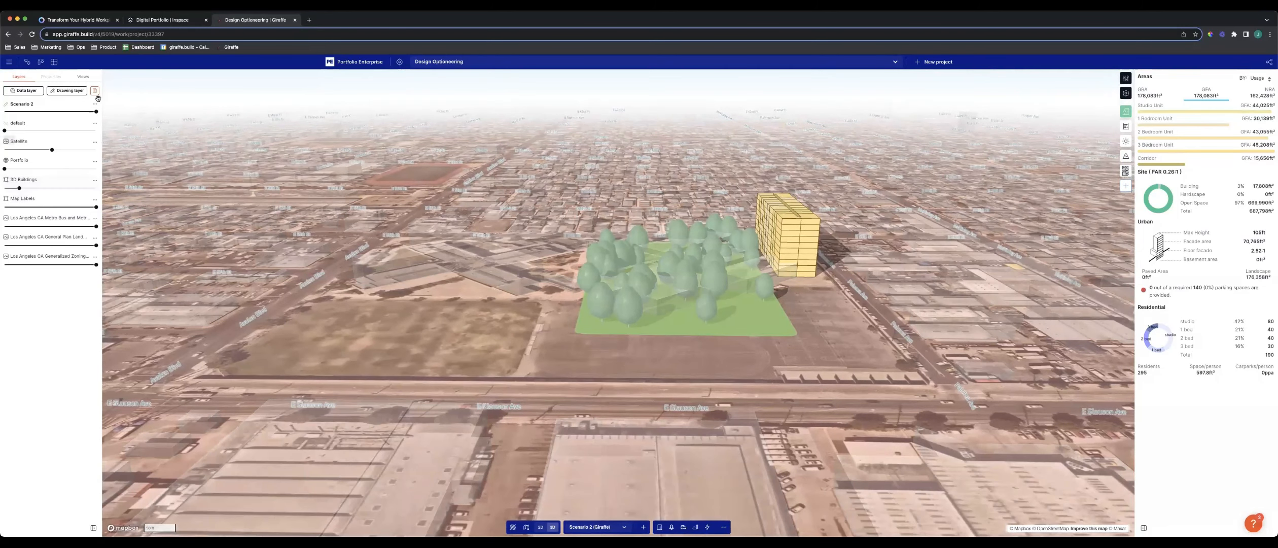
# Step: Save the current map as a new view titled "Scenario 2 - Looking North"
pyautogui.click(89, 78)
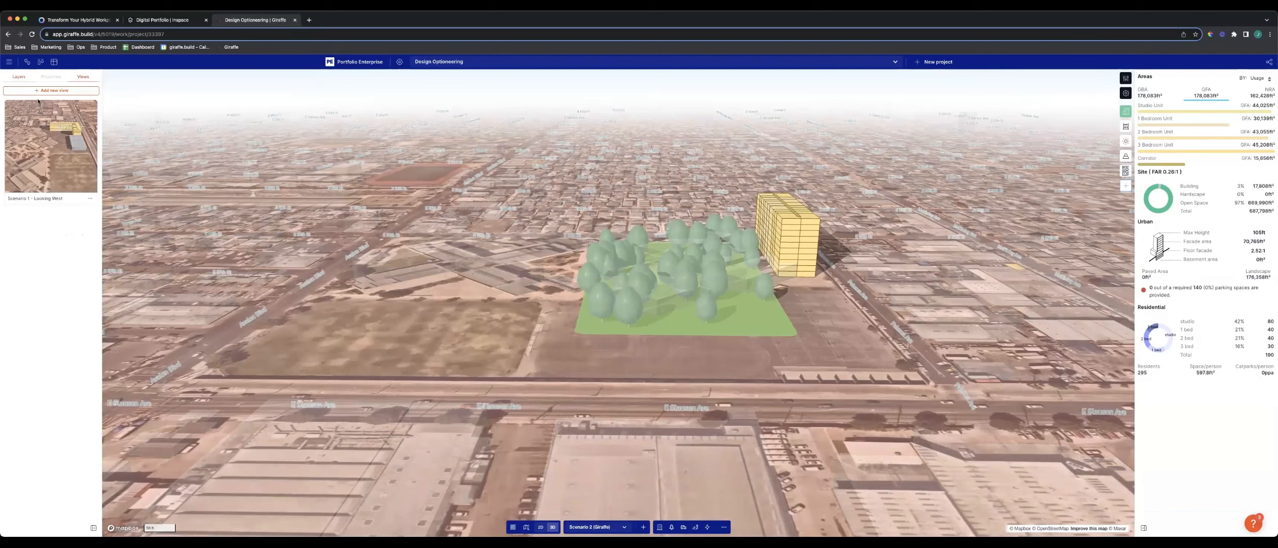
pyautogui.click(63, 91)
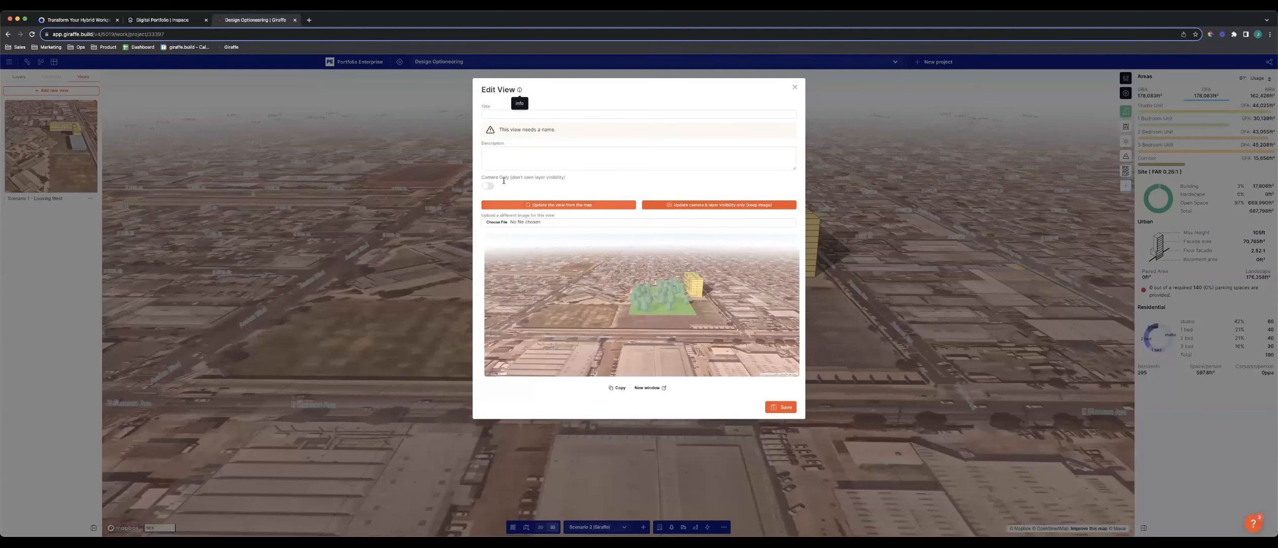
pyautogui.click(523, 114)
pyautogui.write('Scenario 2 - Looking North')
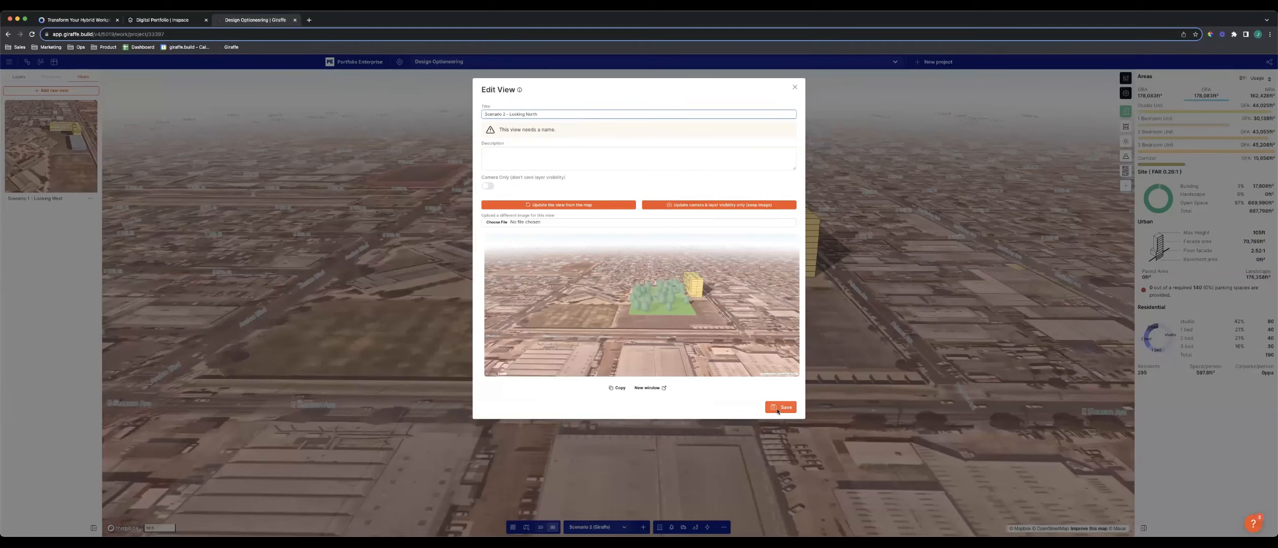
pyautogui.click(778, 411)
pyautogui.click(783, 390)
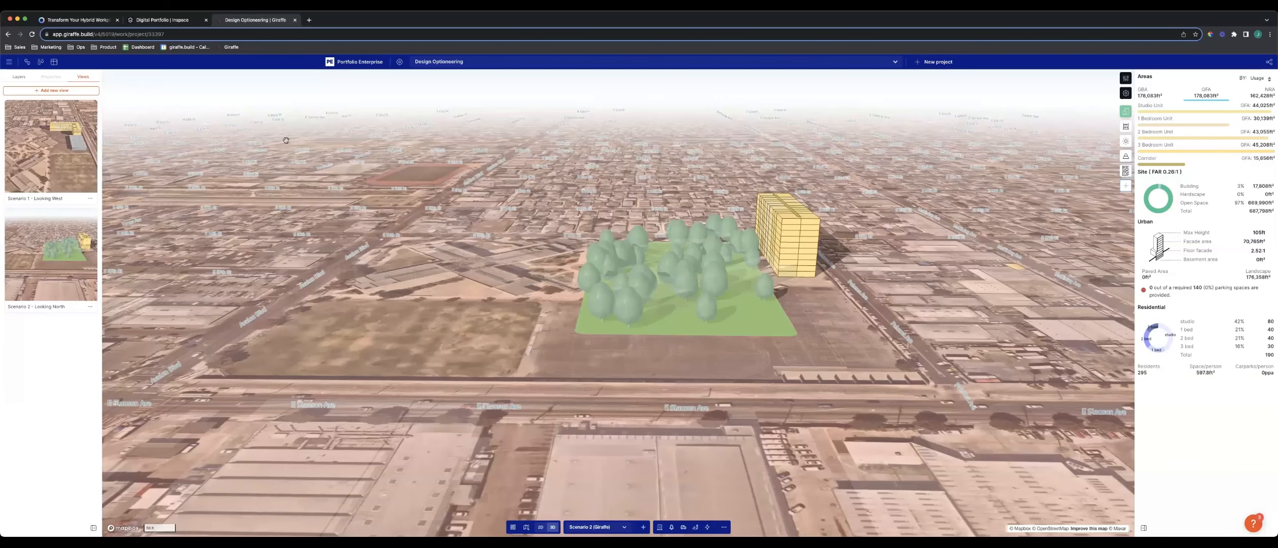
# Step: Compare the designs by switching back and forth between the saved Scenario 1 and Scenario 2 views
pyautogui.click(56, 166)
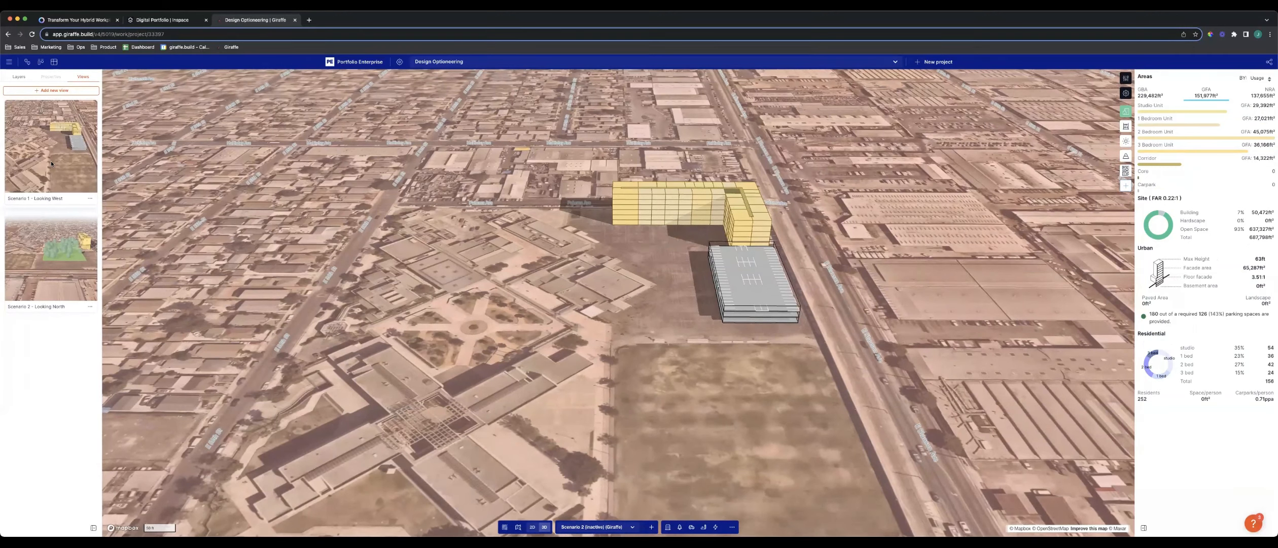
pyautogui.click(68, 252)
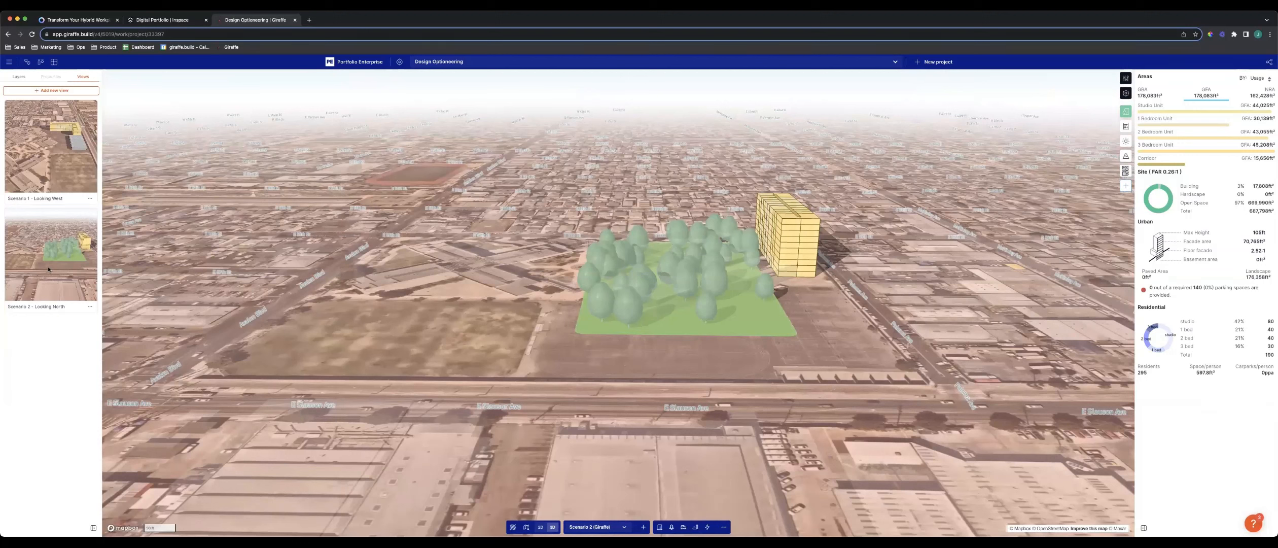
pyautogui.click(46, 160)
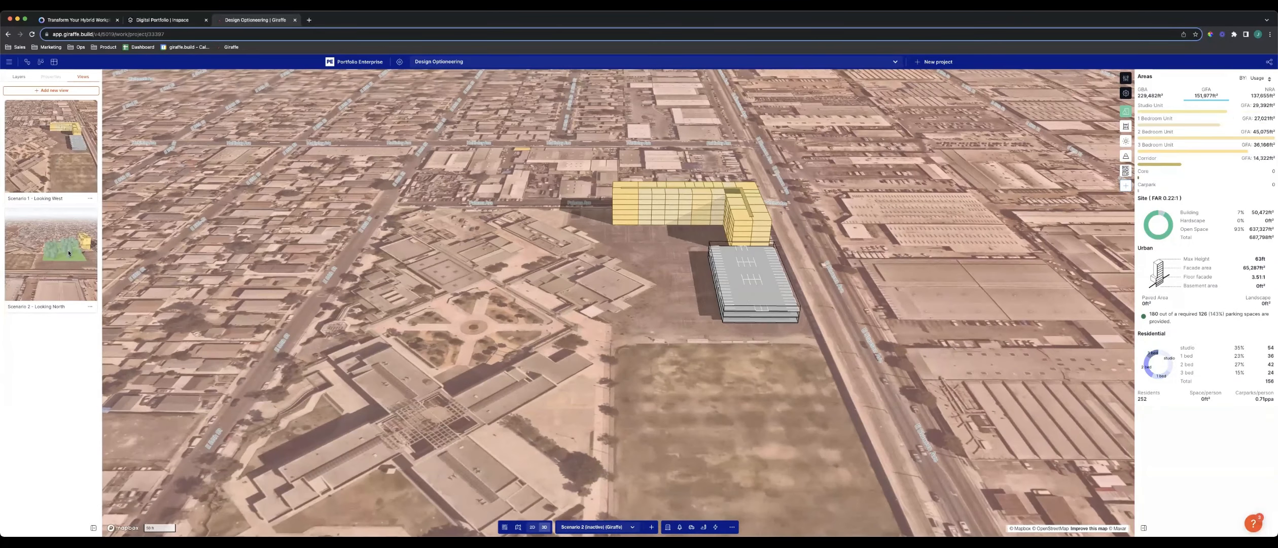
pyautogui.click(68, 250)
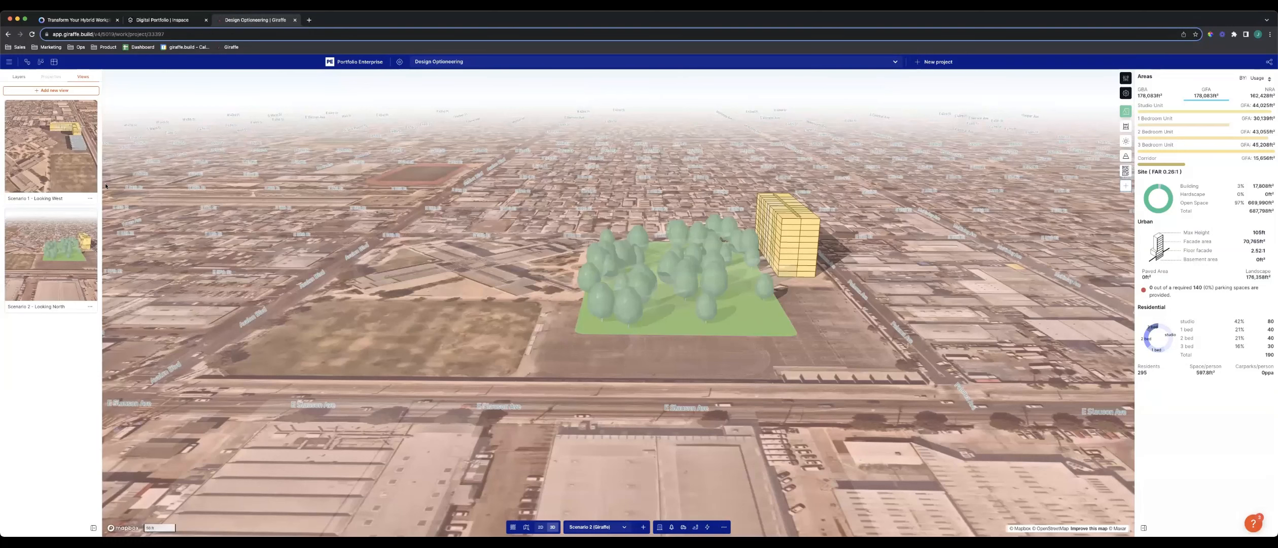
# Step: Open the analytics split by layer and inspect the formulas of the Hard Costs and Return on Costs measures
pyautogui.click(1128, 126)
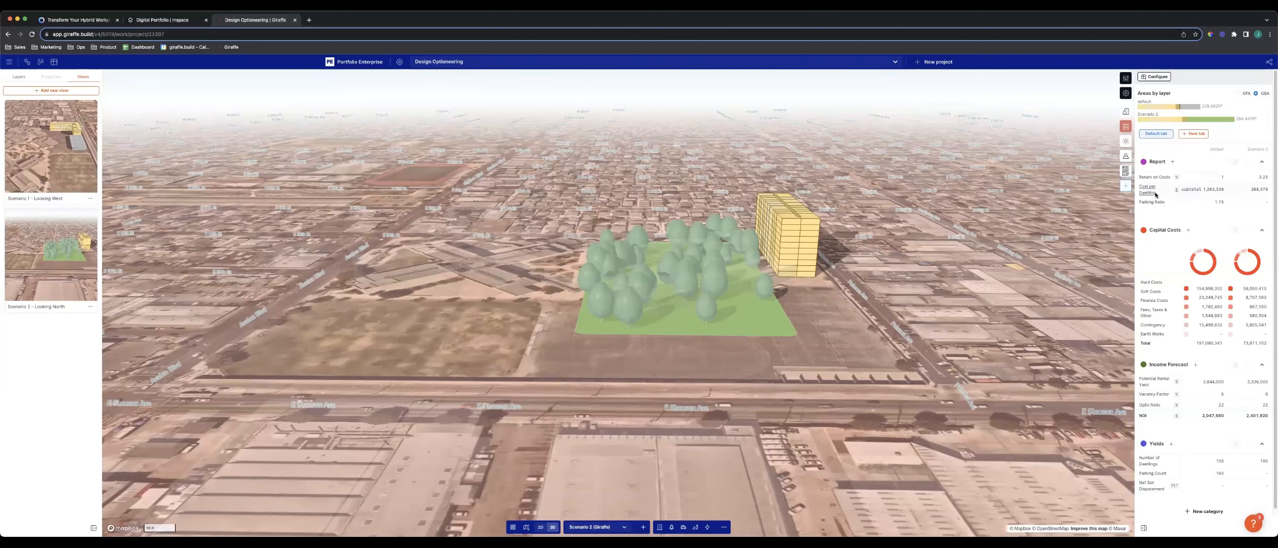
pyautogui.scroll(-1, 1203, 402)
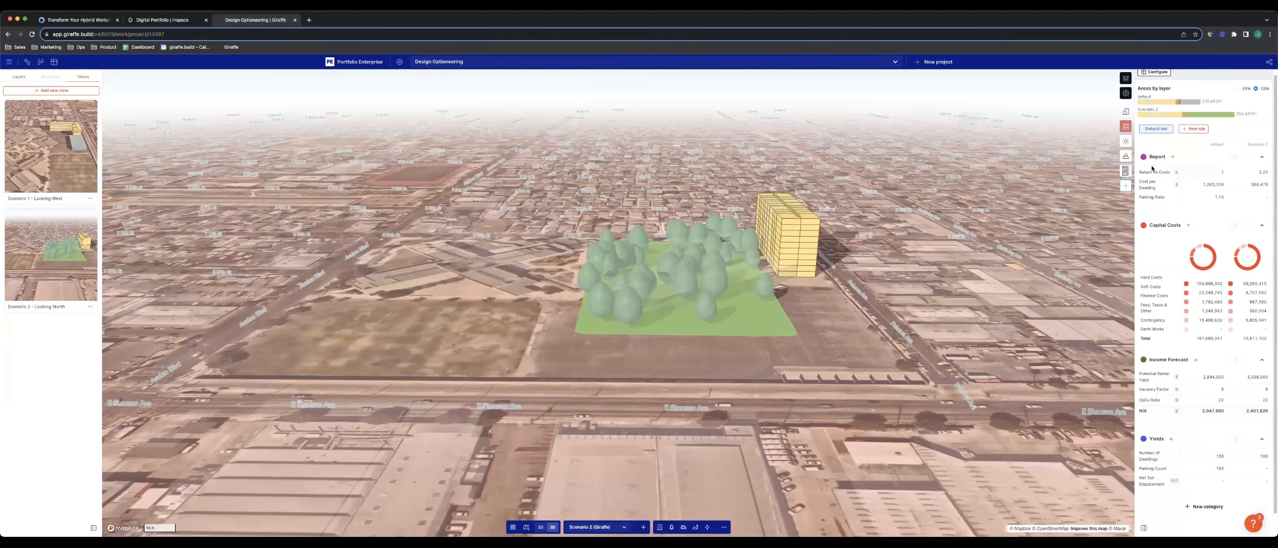
pyautogui.click(1151, 278)
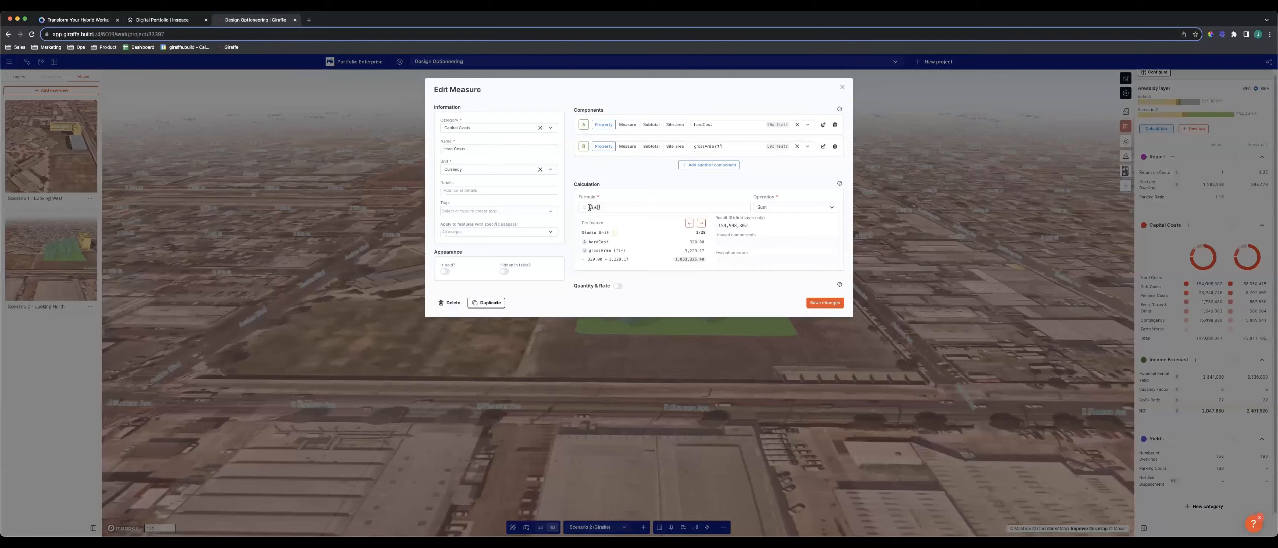
pyautogui.tripleClick(594, 207)
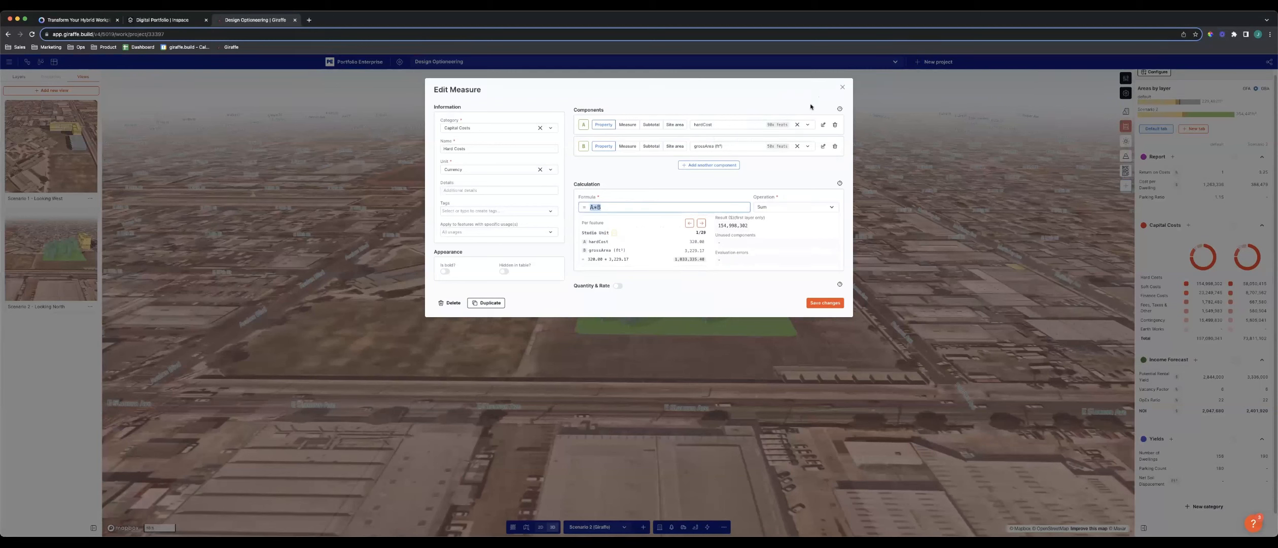
pyautogui.click(842, 87)
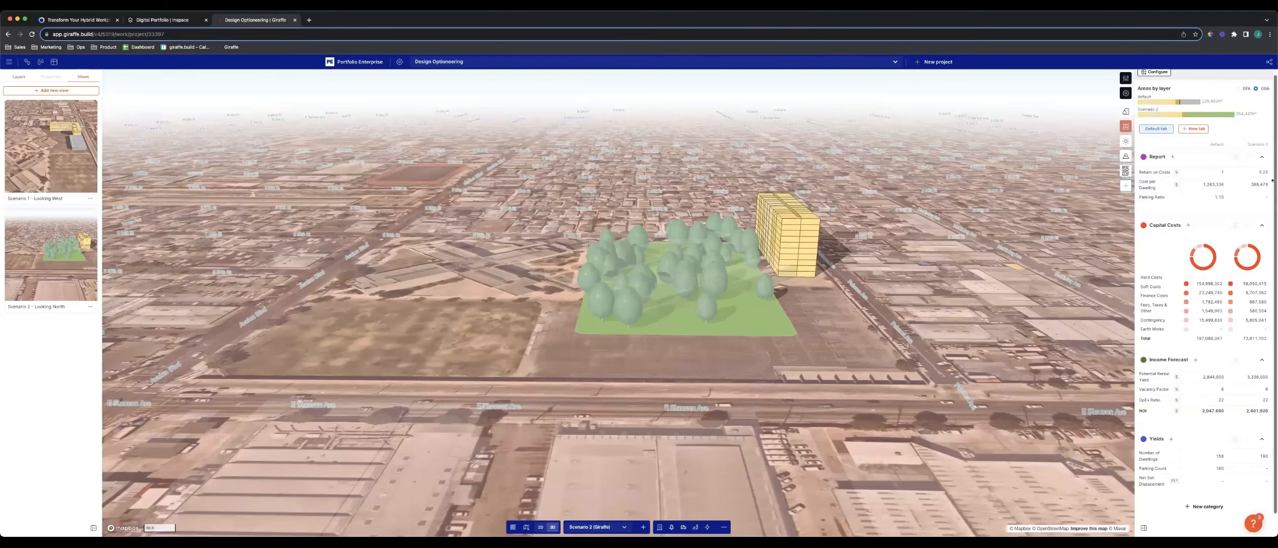
pyautogui.click(1154, 172)
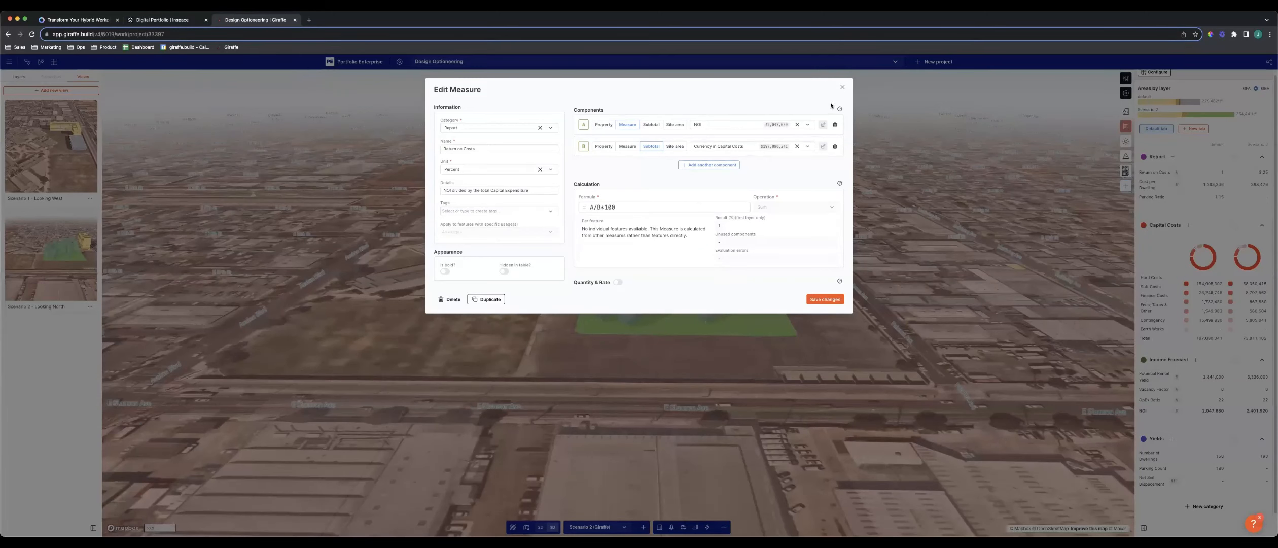
pyautogui.click(842, 87)
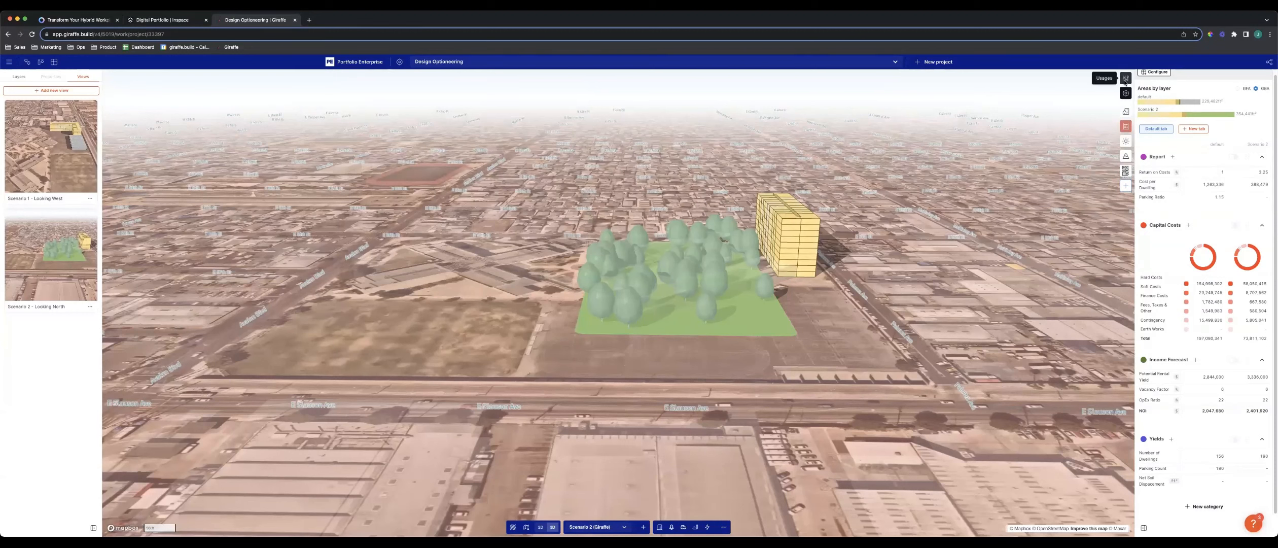
# Step: Turn off splitting by layer in the analytics settings to combine the figures of both scenarios
pyautogui.click(1155, 72)
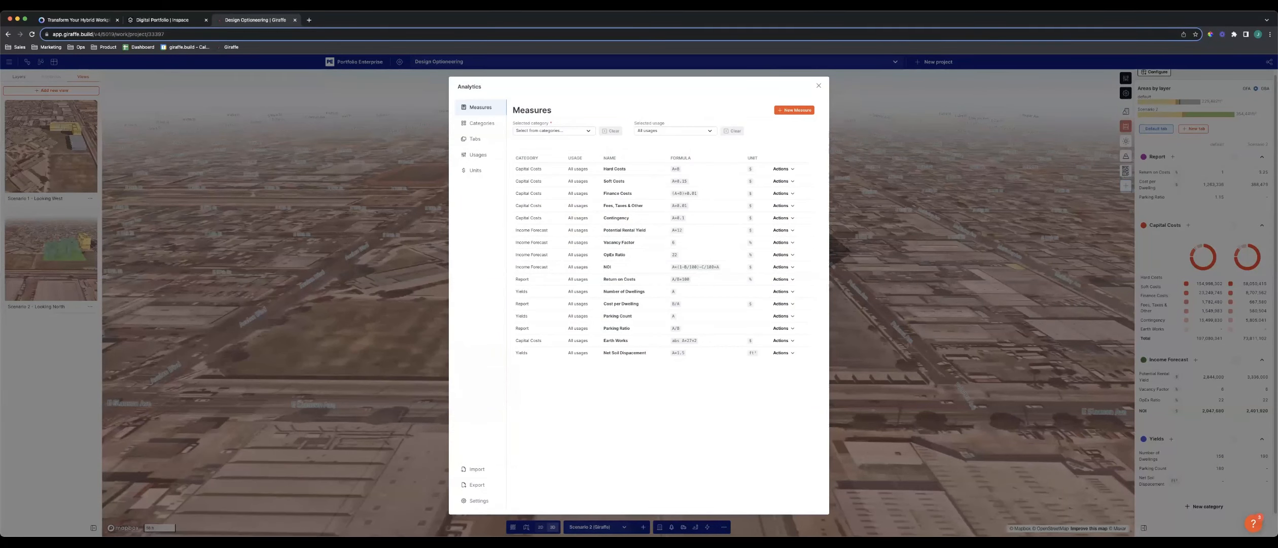
pyautogui.click(479, 501)
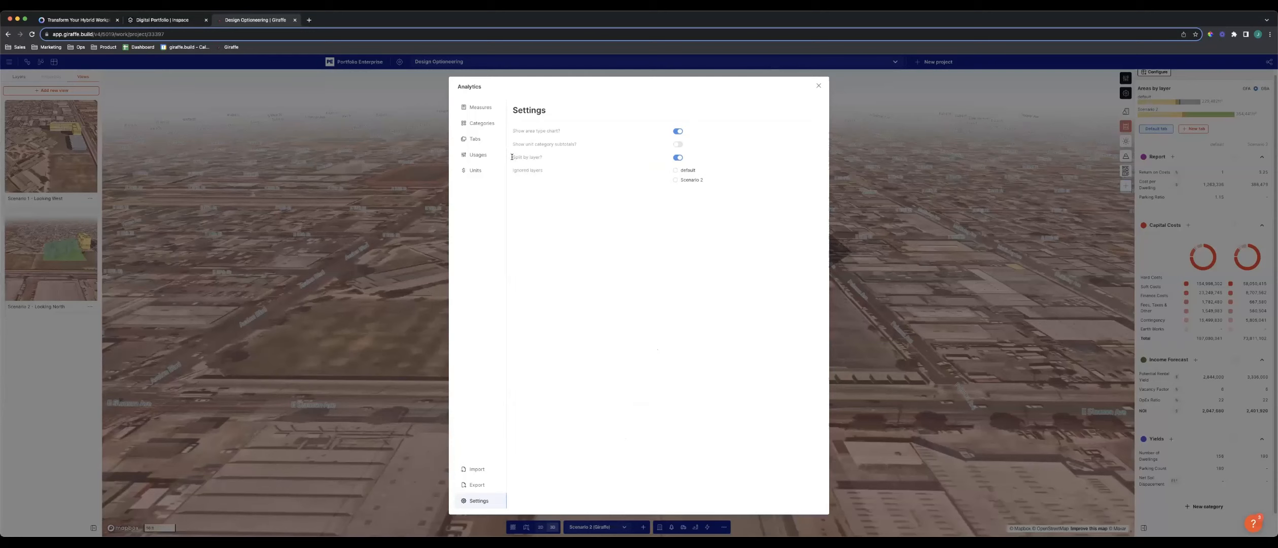
pyautogui.moveTo(514, 158); pyautogui.dragTo(540, 156)
pyautogui.click(678, 157)
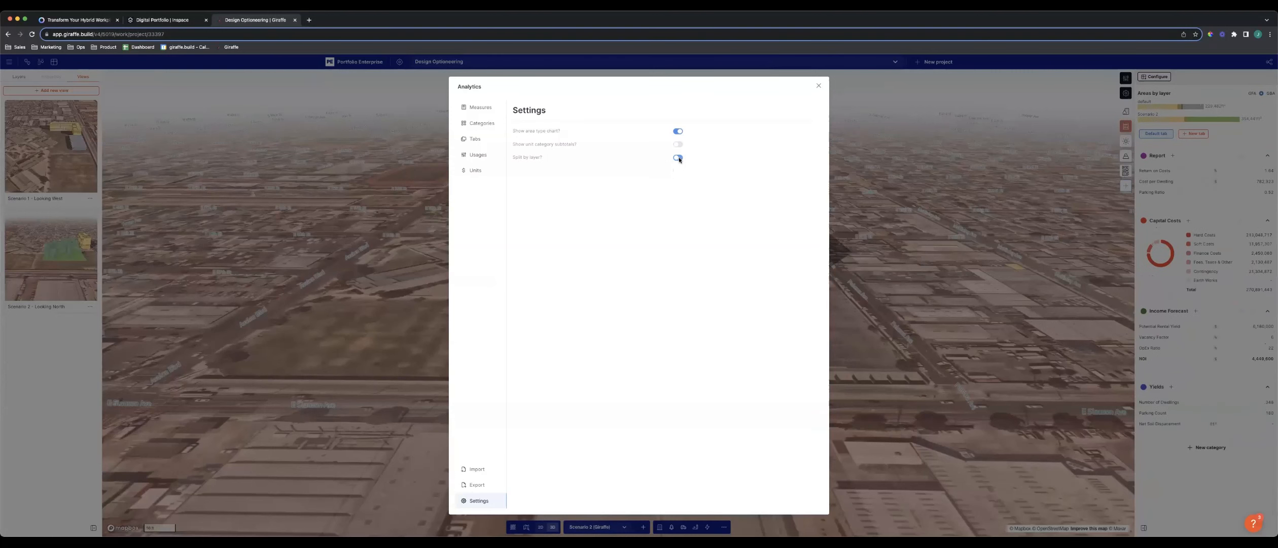
pyautogui.click(826, 90)
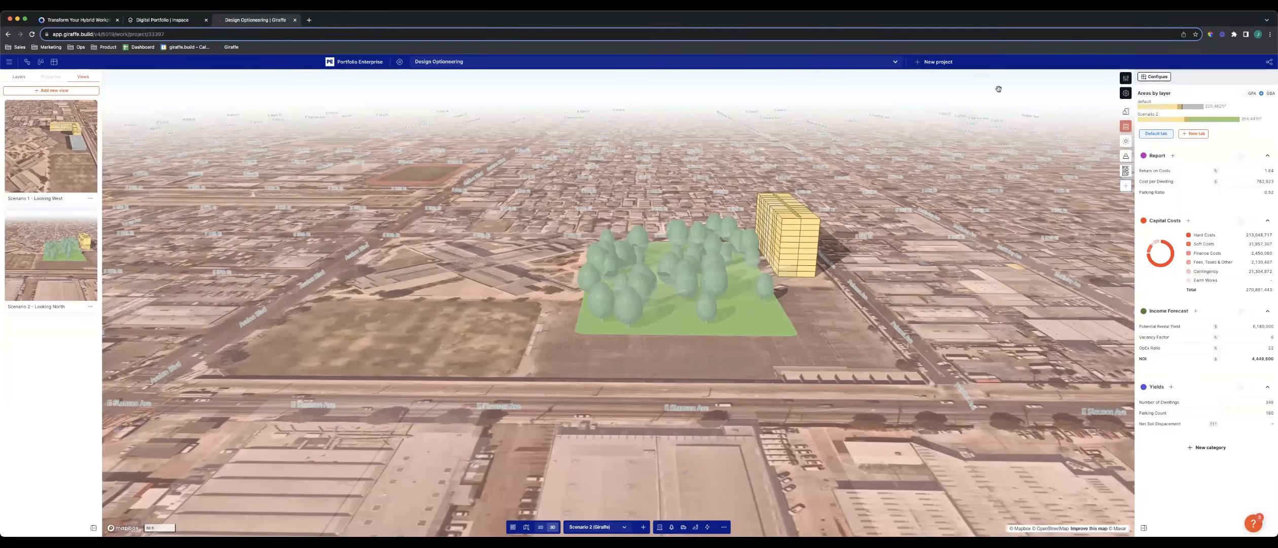
# Step: Turn splitting by layer back on in the analytics settings to list the scenarios side by side
pyautogui.click(1148, 78)
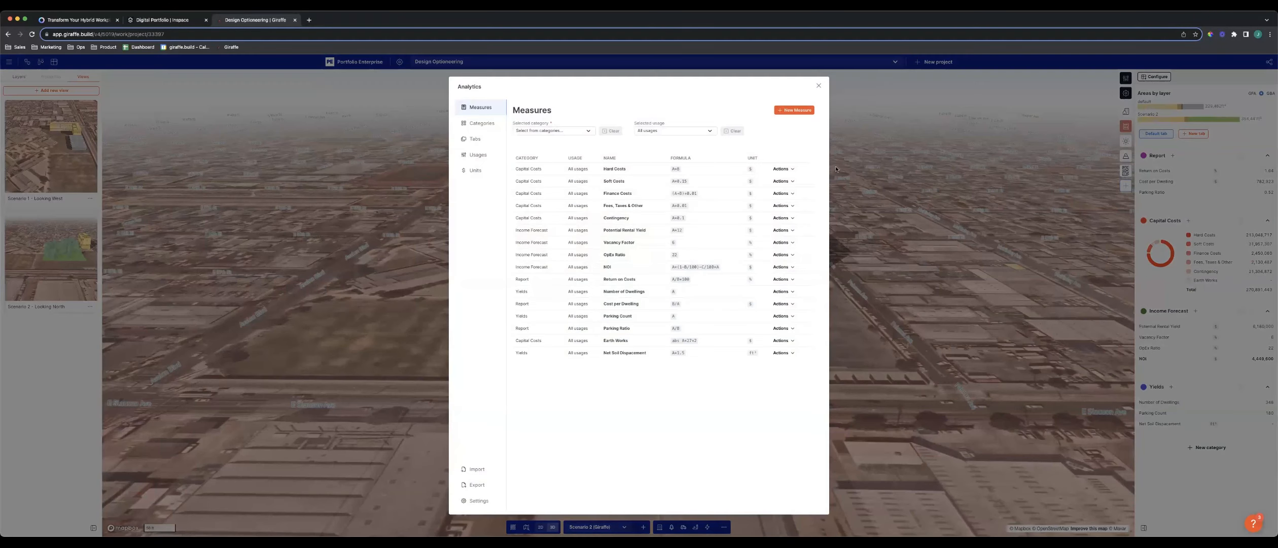
pyautogui.click(476, 501)
pyautogui.click(680, 158)
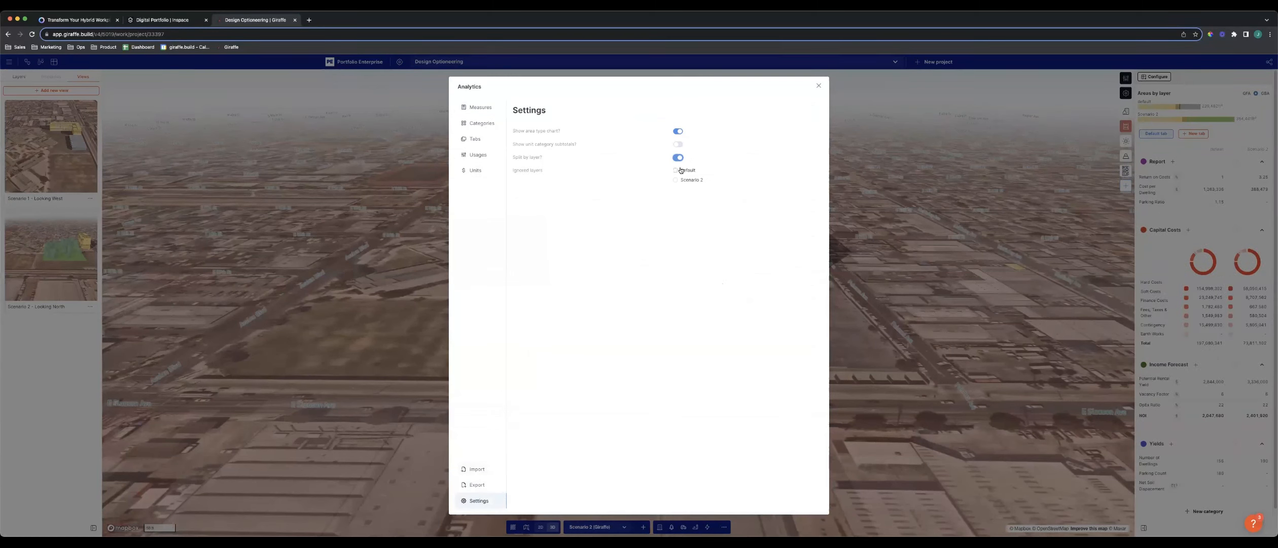
pyautogui.click(1240, 276)
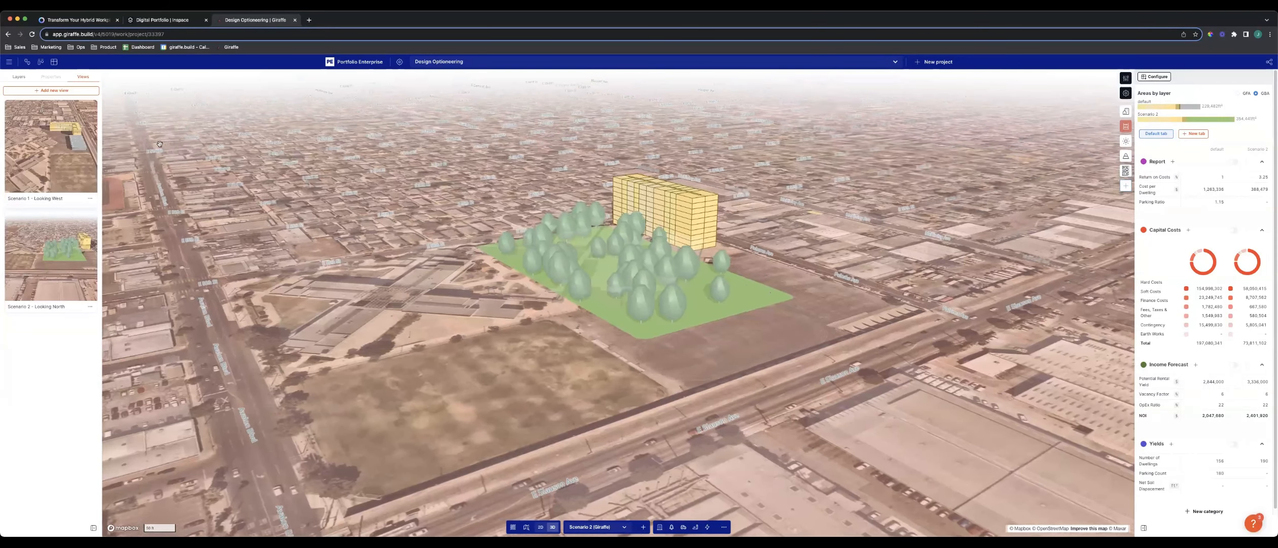
# Step: Raise the default layer to nearly full opacity to show both schemes together on the site
pyautogui.click(19, 77)
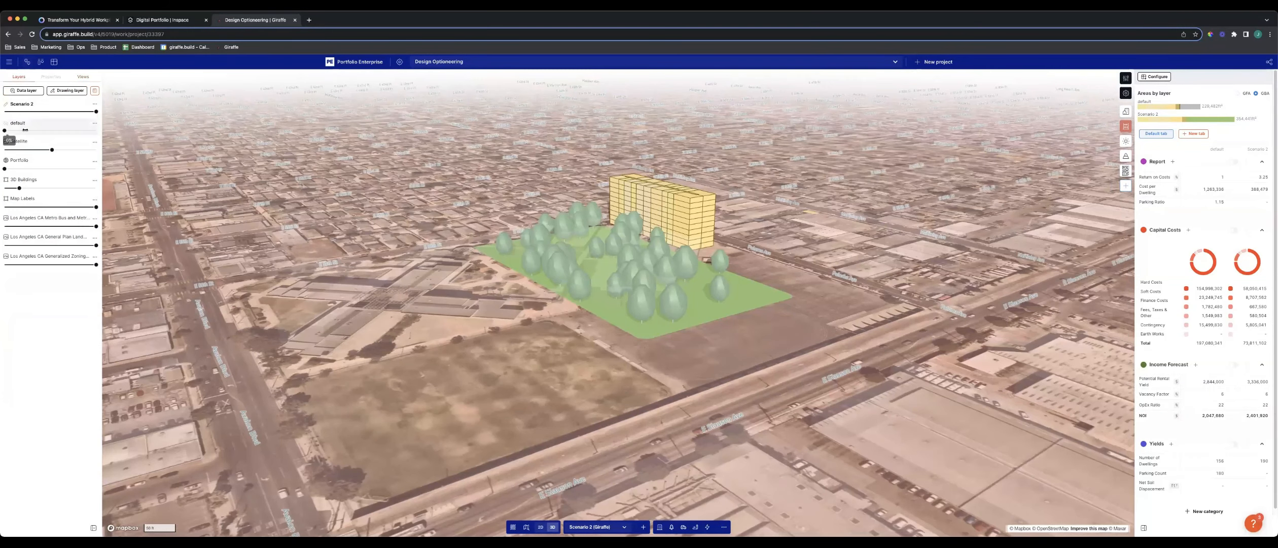
pyautogui.moveTo(4, 131); pyautogui.dragTo(86, 131)
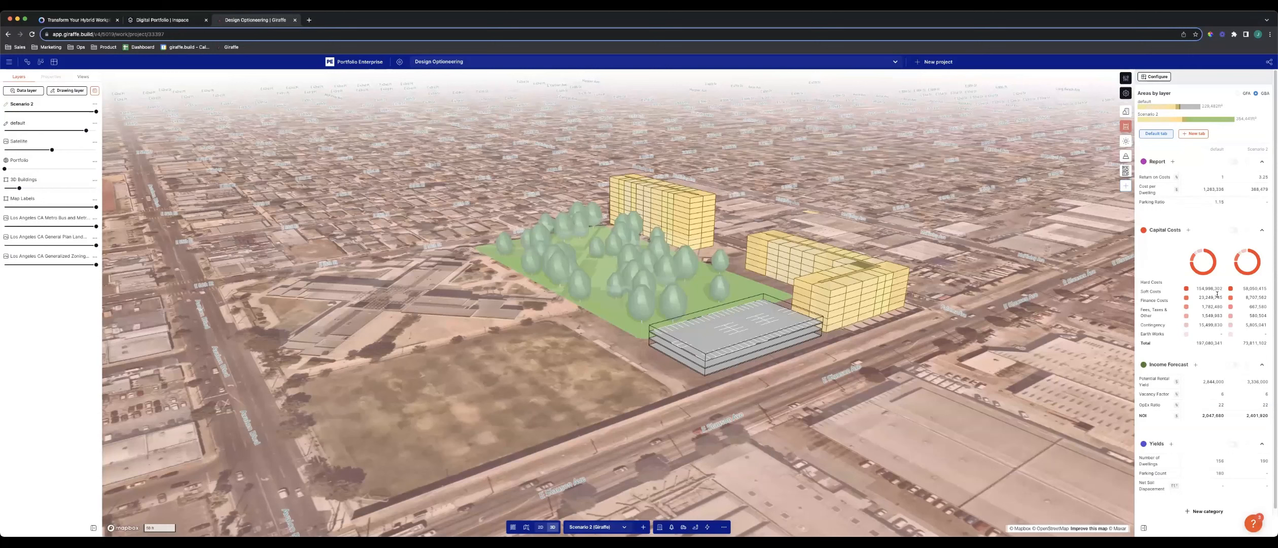
pyautogui.moveTo(1251, 325)
pyautogui.moveTo(1216, 343)
pyautogui.moveTo(878, 392); pyautogui.dragTo(1035, 389, button='right')
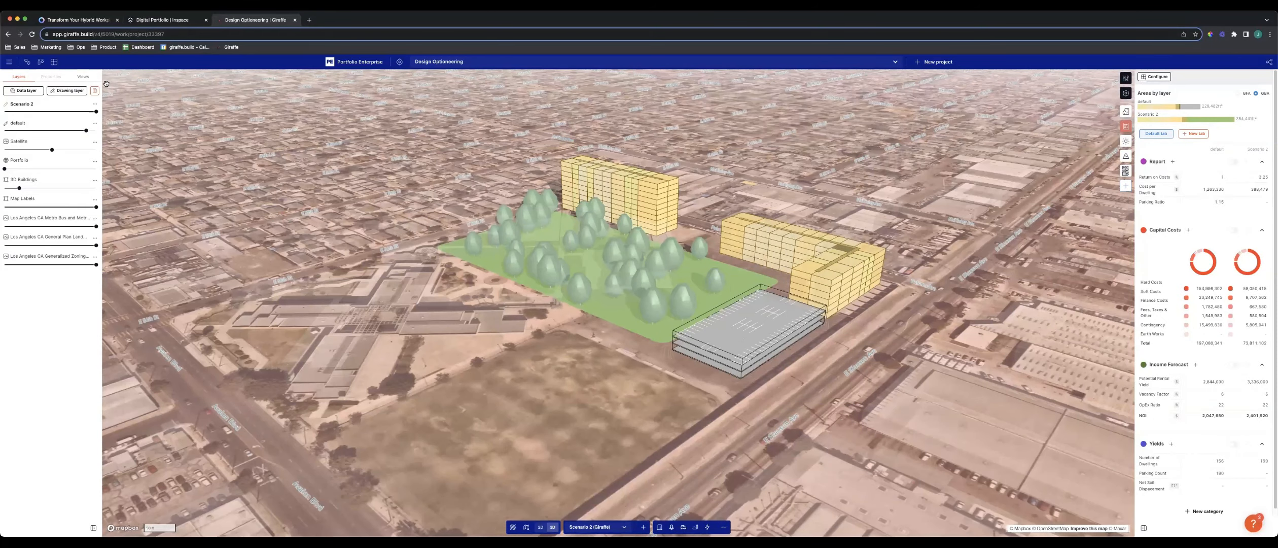
pyautogui.click(82, 76)
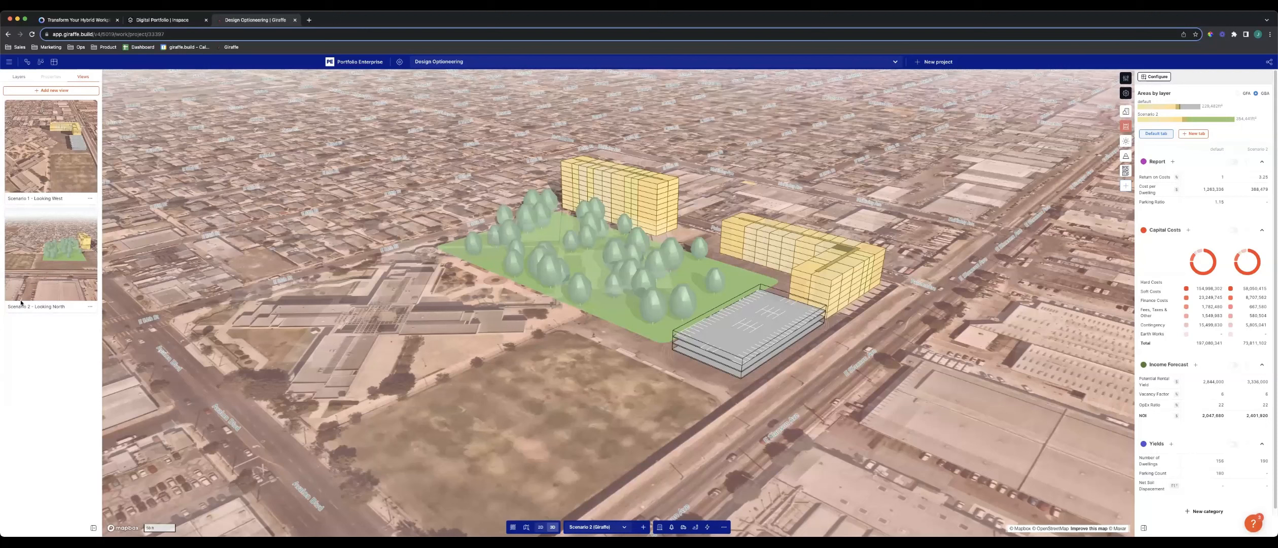
pyautogui.click(19, 76)
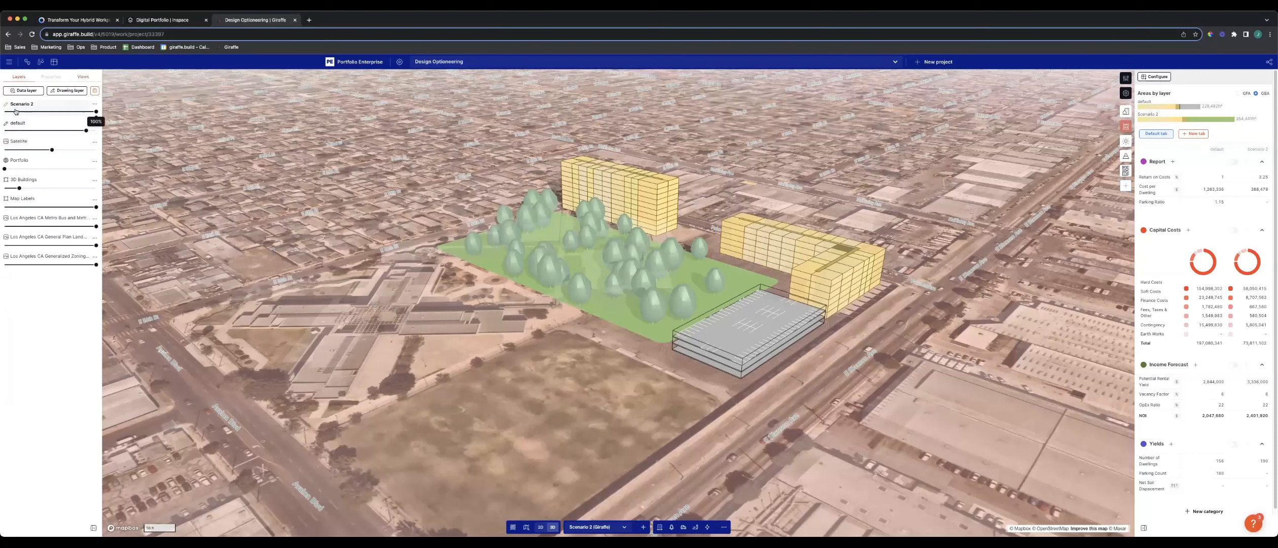